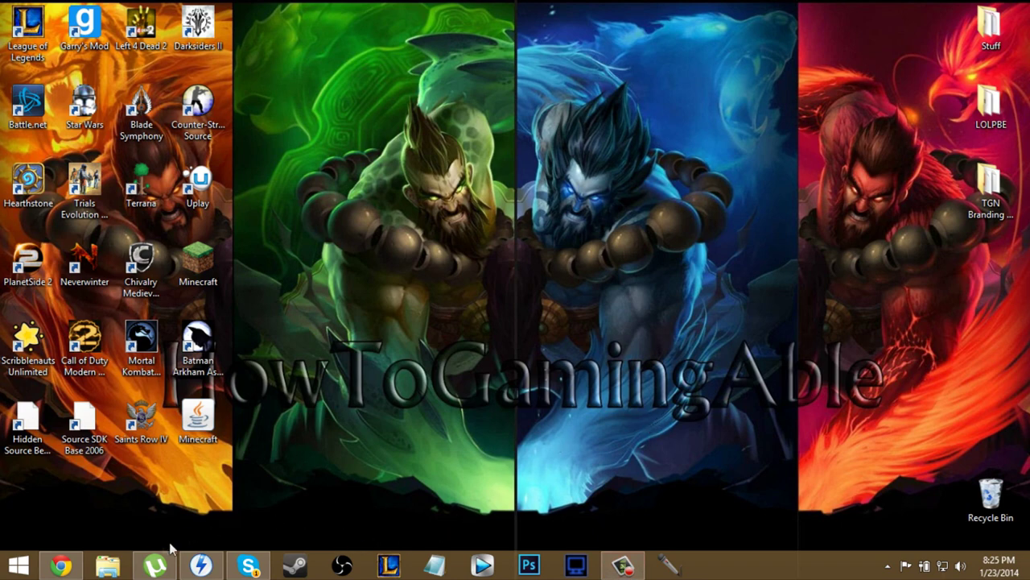
Bring µTorrent and DAEMON Tools Lite back on screen, moving the DAEMON Tools window up
{"action": "left_click", "coordinate": [155, 566]}
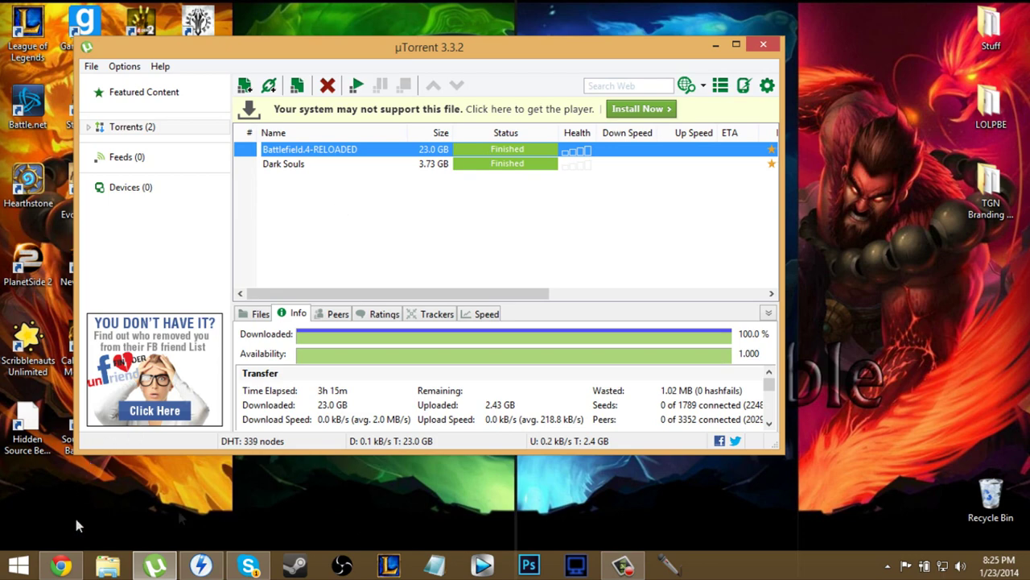
{"action": "left_click", "coordinate": [202, 568]}
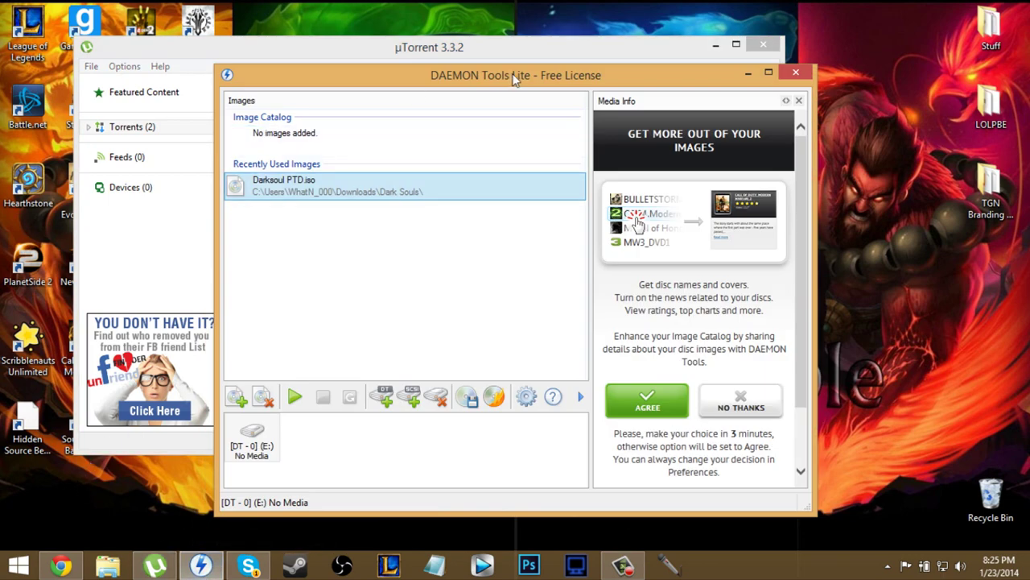
{"action": "left_click_drag", "start_coordinate": [515, 79], "coordinate": [554, 62]}
In Chrome, review and close the DAEMON Tools and µTorrent tabs, then scroll the torrent page
{"action": "left_click", "coordinate": [76, 566]}
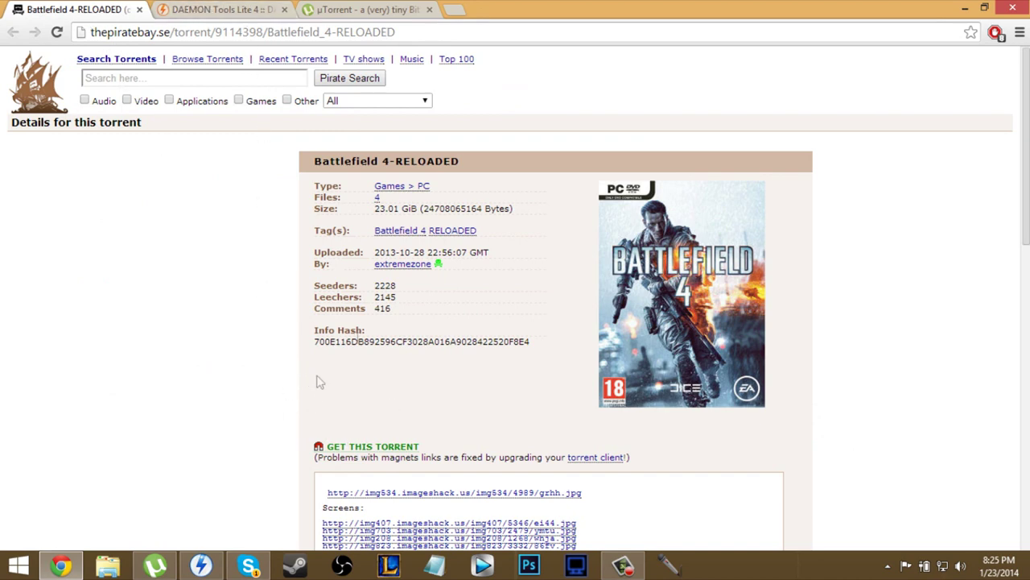
{"action": "left_click", "coordinate": [224, 13]}
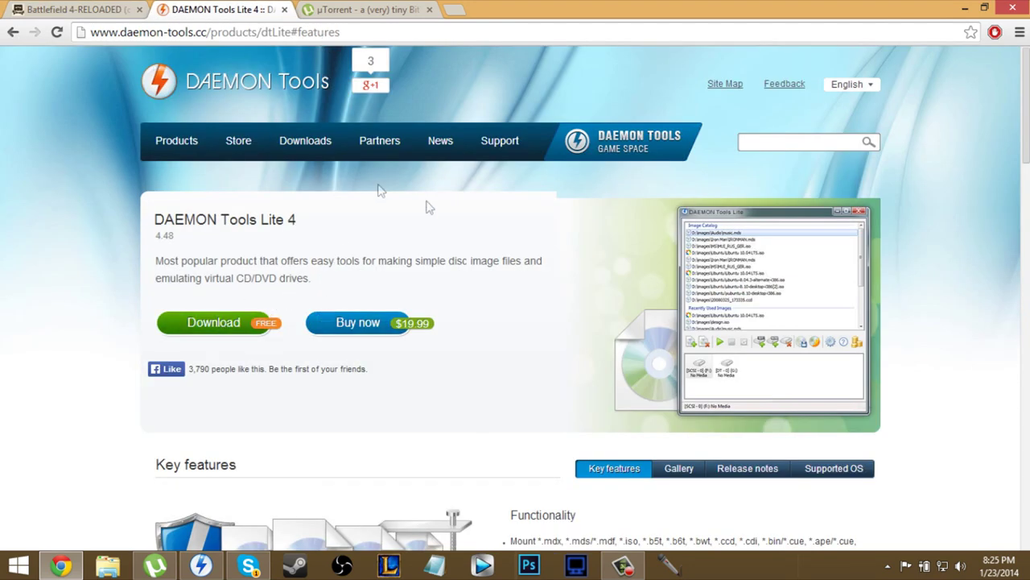
{"action": "left_click", "coordinate": [345, 8]}
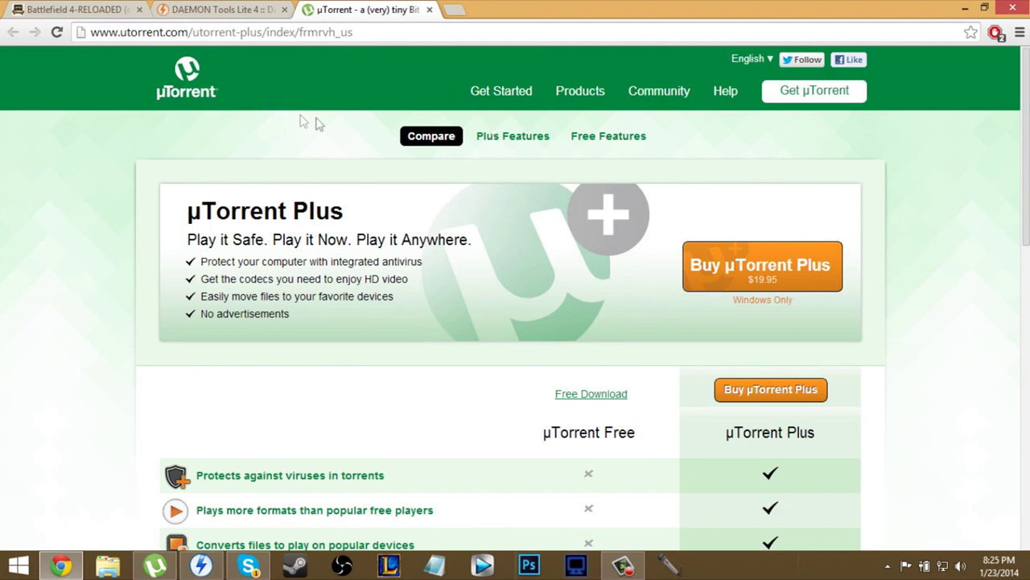
{"action": "left_click", "coordinate": [429, 10]}
{"action": "left_click", "coordinate": [285, 10]}
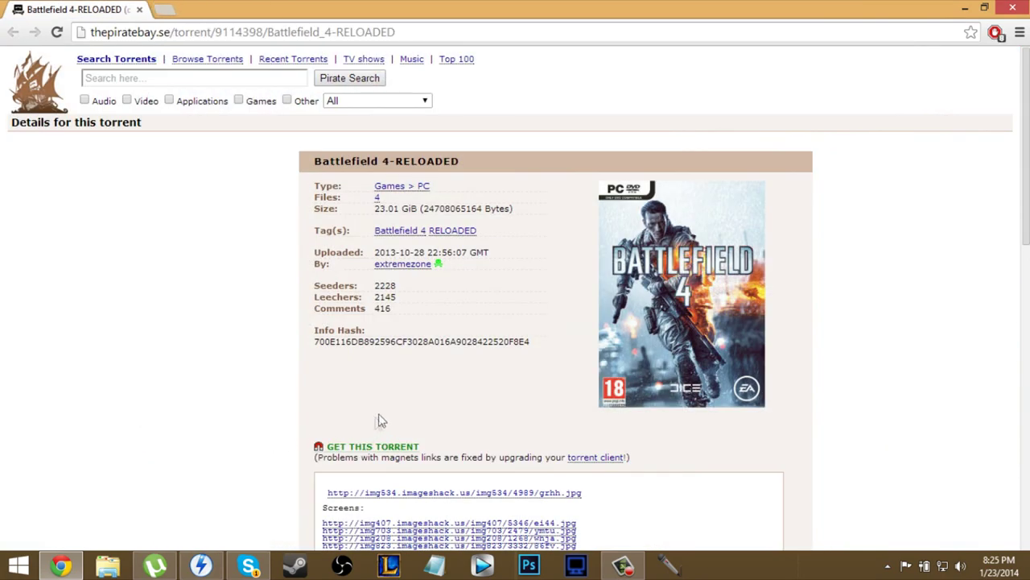
{"action": "scroll", "coordinate": [381, 420], "scroll_direction": "down", "scroll_amount": 1}
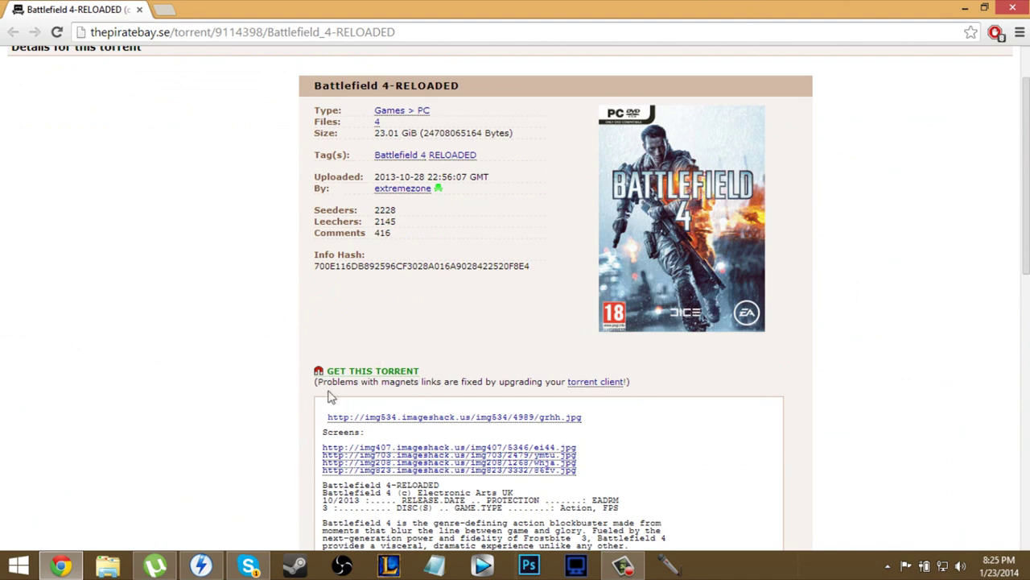
Bring µTorrent forward and minimize the Chrome and DAEMON Tools Lite windows
{"action": "left_click", "coordinate": [155, 566]}
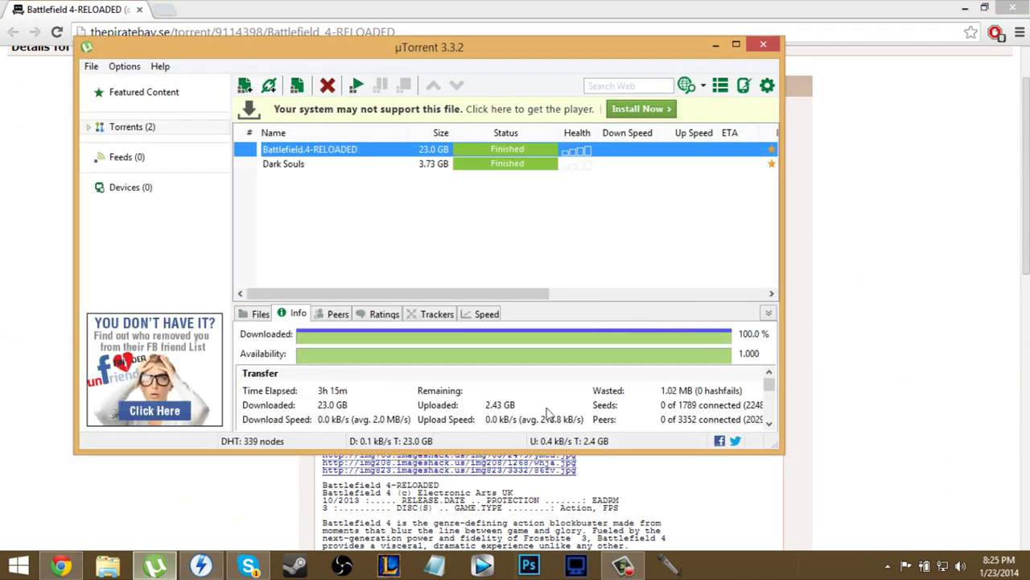
{"action": "left_click", "coordinate": [965, 8]}
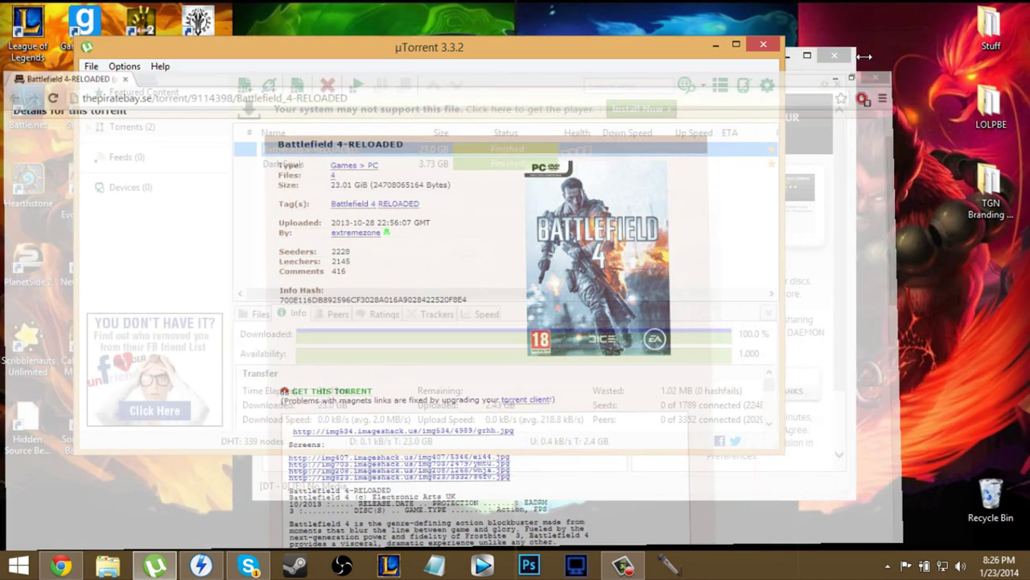
{"action": "left_click", "coordinate": [792, 55]}
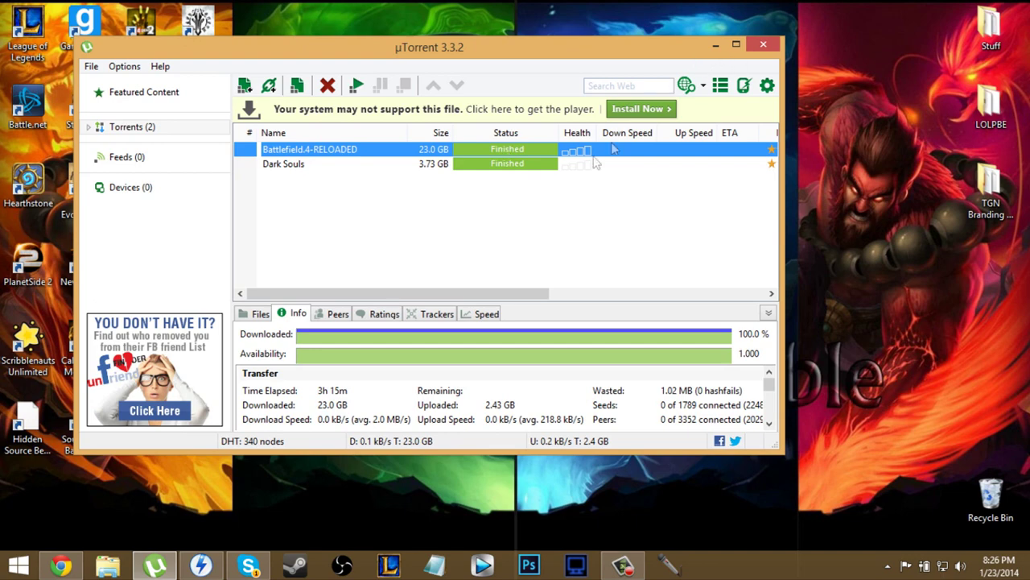
Open the Battlefield torrent's DVD1 folder and mount rld-bf4a.iso with DAEMON Tools
{"action": "double_click", "coordinate": [524, 151]}
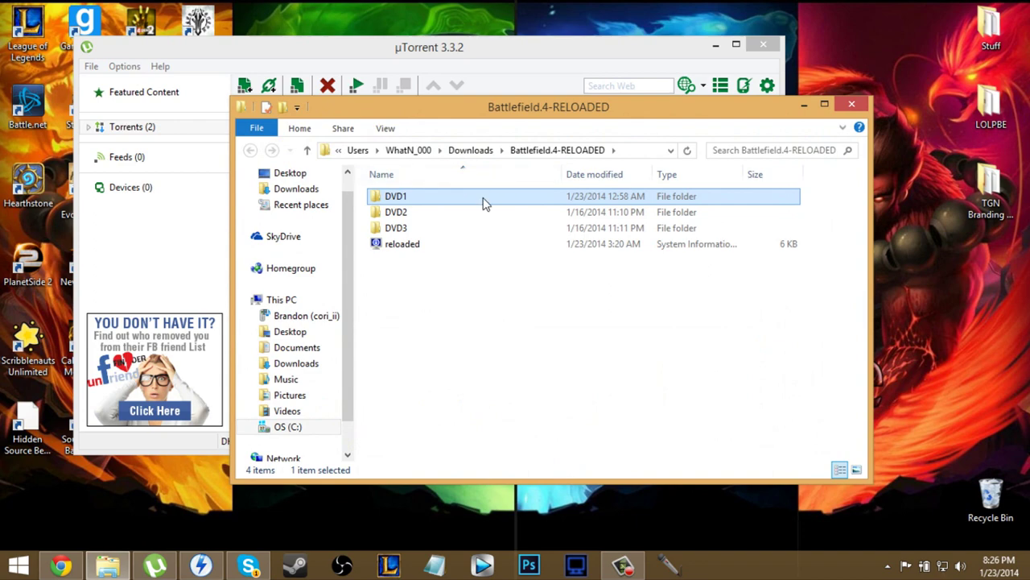
{"action": "double_click", "coordinate": [479, 201]}
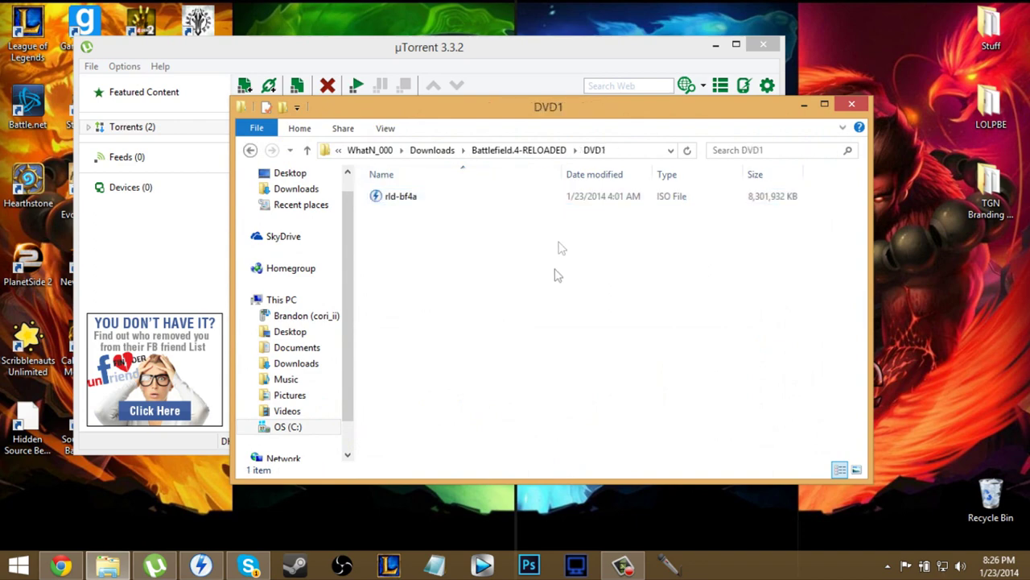
{"action": "left_click", "coordinate": [201, 565]}
{"action": "left_click_drag", "start_coordinate": [523, 78], "coordinate": [573, 76]}
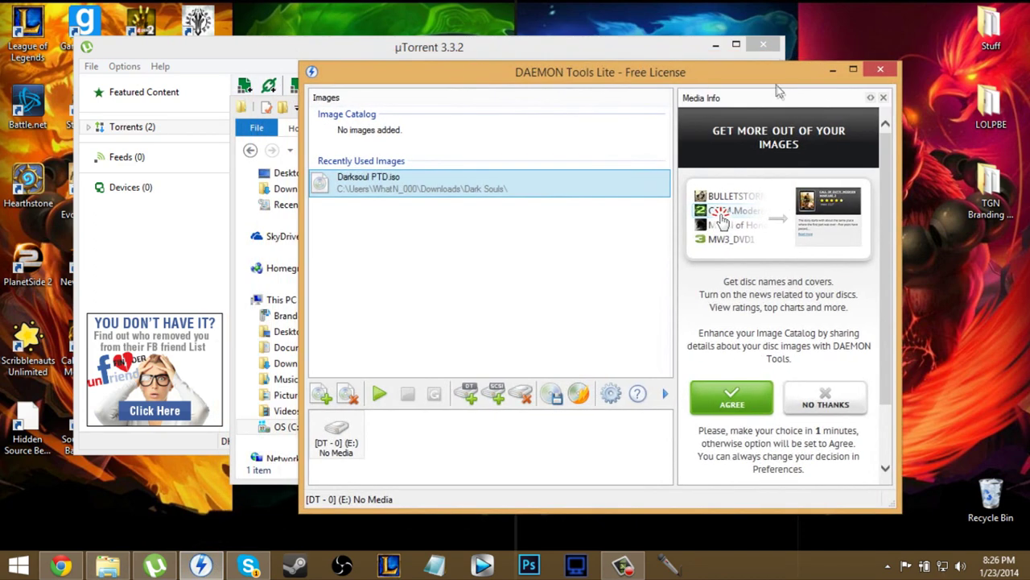
{"action": "left_click", "coordinate": [828, 60]}
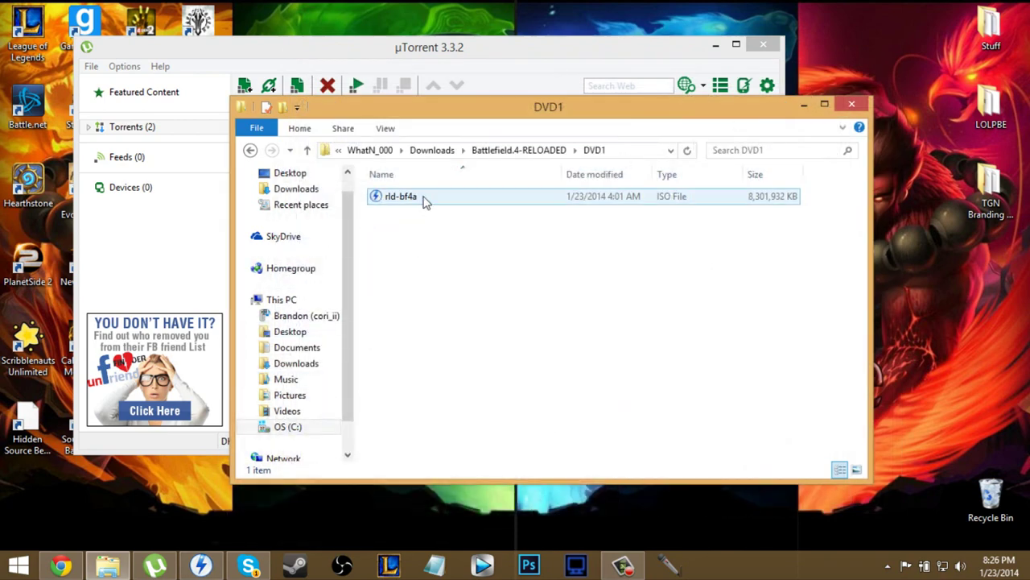
{"action": "double_click", "coordinate": [425, 202]}
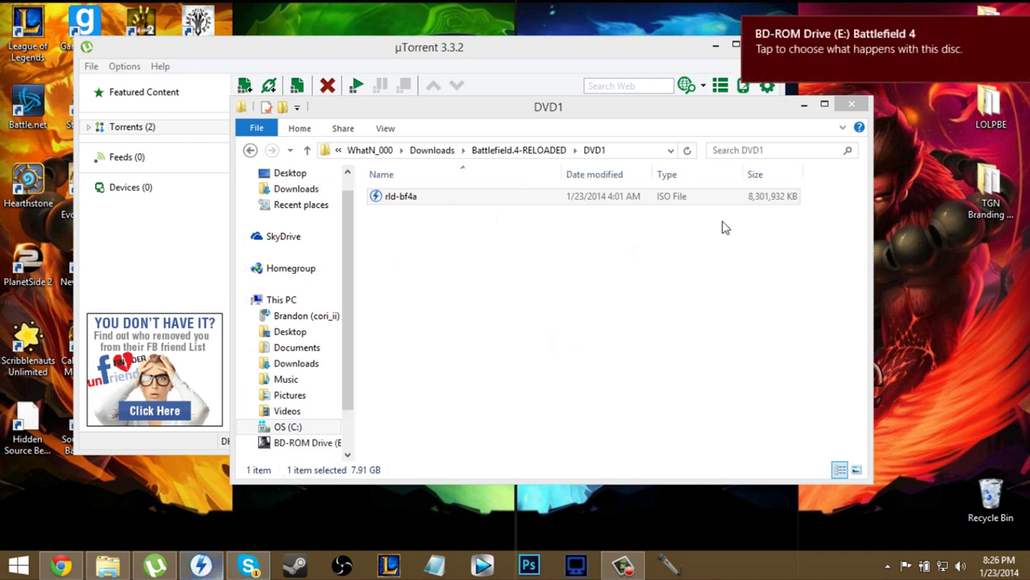
Check the mounted image, then open the Battlefield 4 BD-ROM drive (E:) from This PC
{"action": "left_click", "coordinate": [201, 566]}
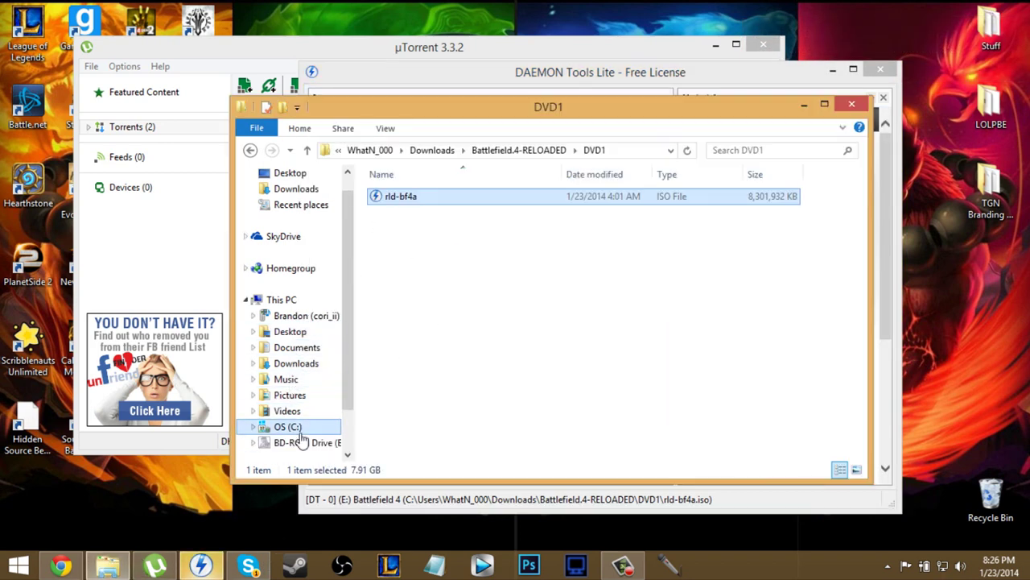
{"action": "left_click", "coordinate": [288, 427]}
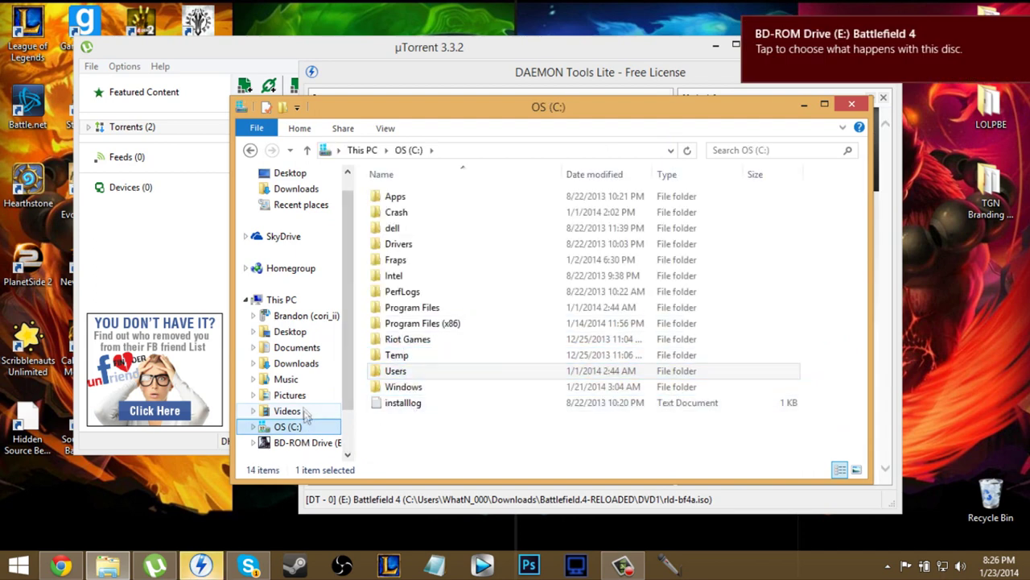
{"action": "left_click", "coordinate": [289, 300]}
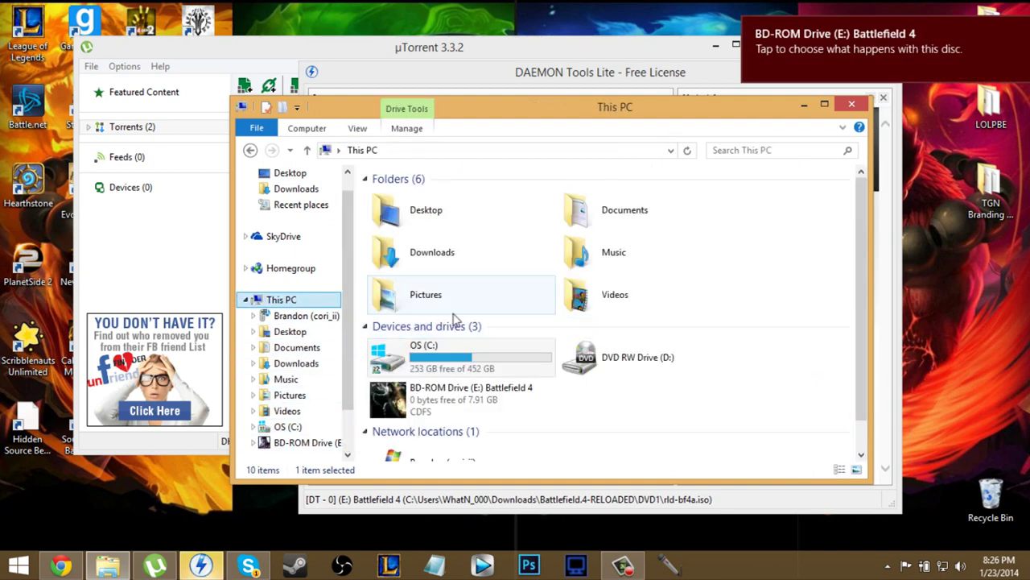
{"action": "left_click", "coordinate": [479, 404]}
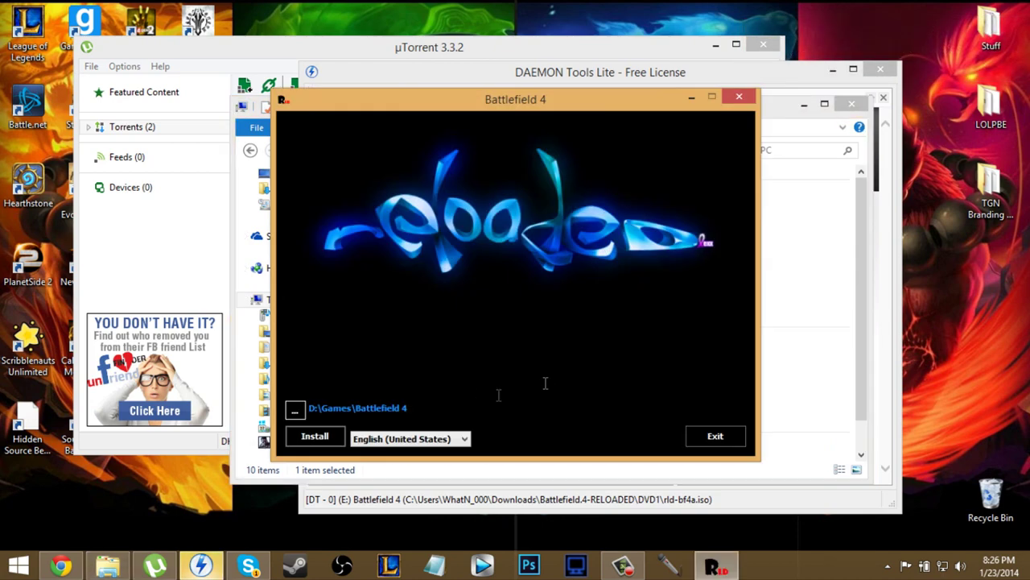
Set the installer's destination to C:\Program Files (x86)
{"action": "left_click_drag", "start_coordinate": [612, 109], "coordinate": [845, 334]}
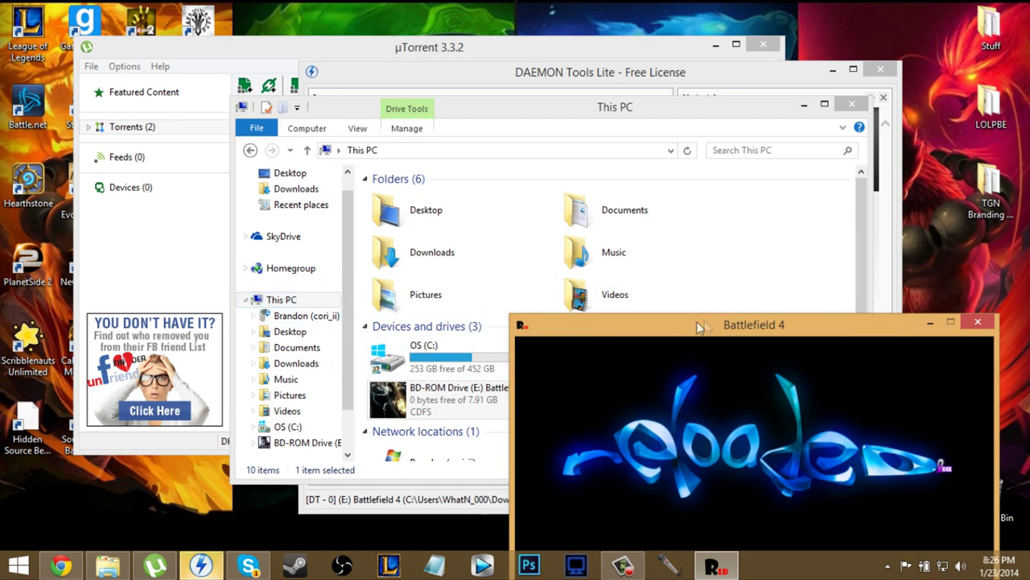
{"action": "left_click_drag", "start_coordinate": [705, 323], "coordinate": [492, 91]}
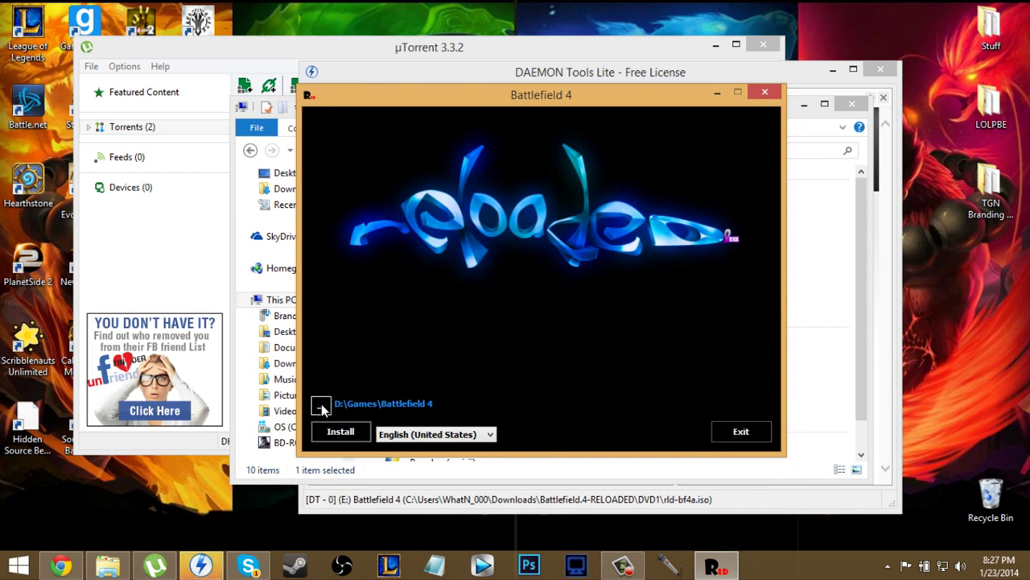
{"action": "left_click", "coordinate": [321, 405]}
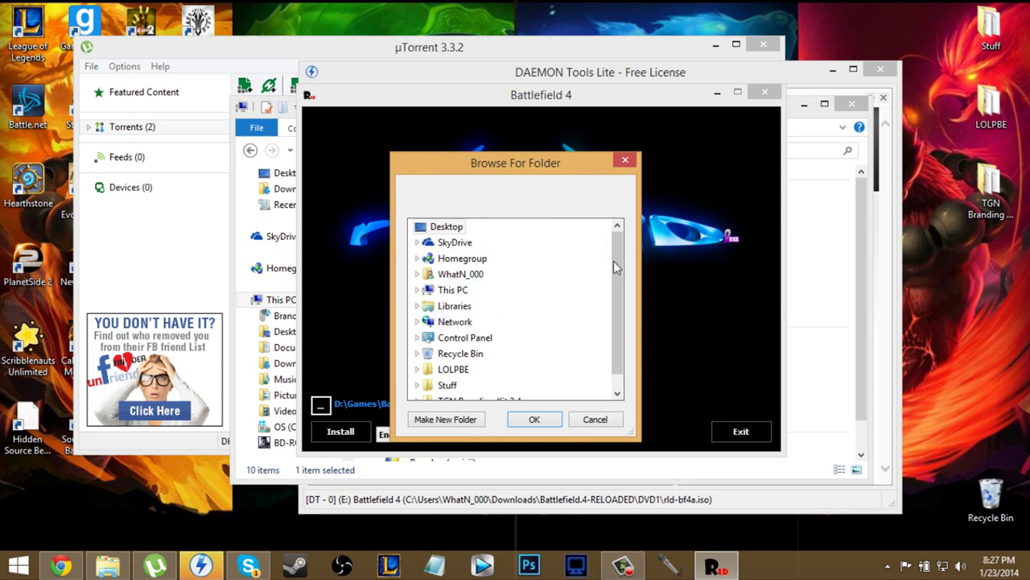
{"action": "mouse_move", "coordinate": [614, 249]}
{"action": "left_mouse_down"}
{"action": "mouse_move", "coordinate": [620, 276]}
{"action": "mouse_move", "coordinate": [621, 249]}
{"action": "left_mouse_up"}
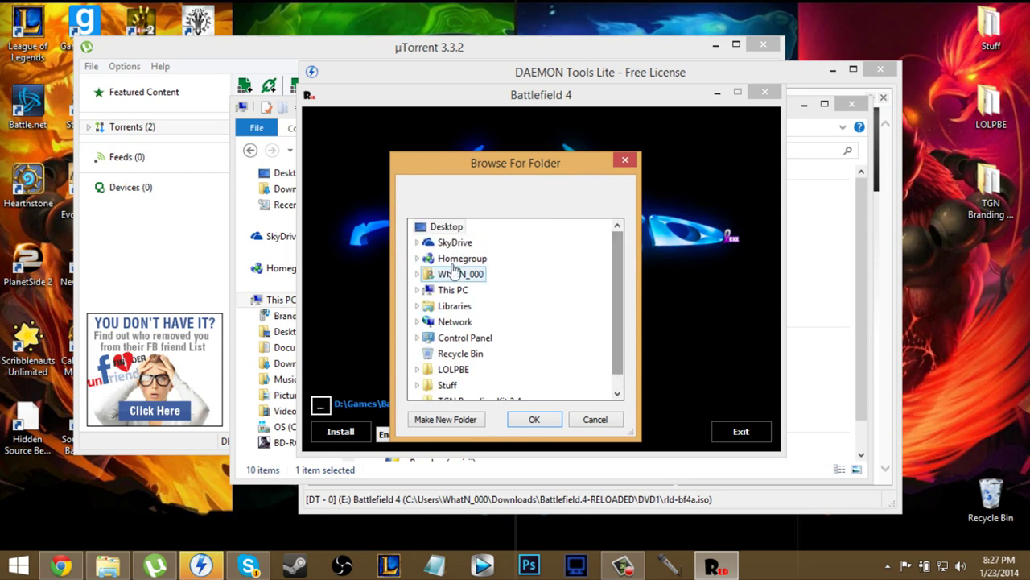
{"action": "left_click", "coordinate": [435, 290]}
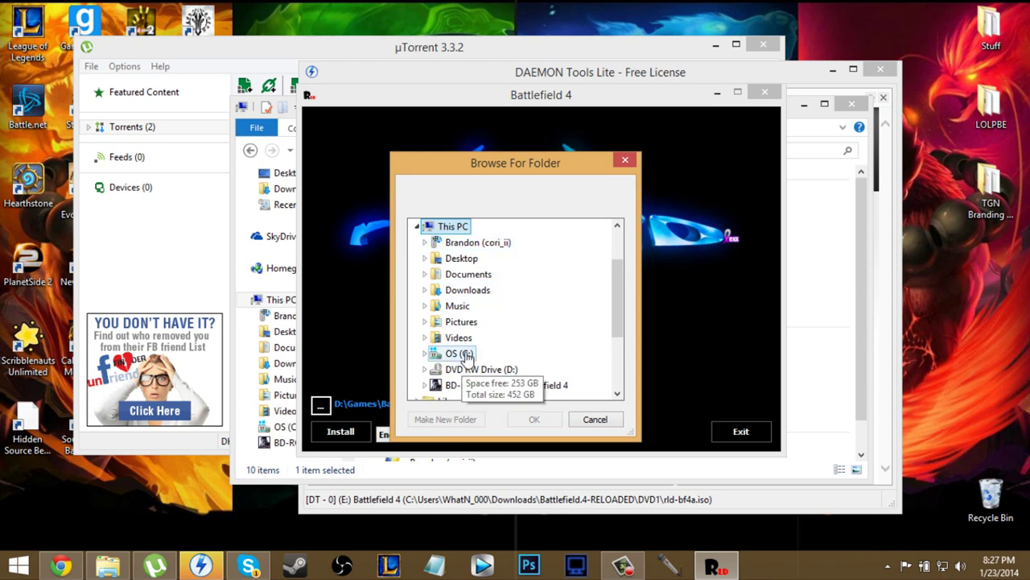
{"action": "left_click", "coordinate": [464, 353]}
{"action": "left_click", "coordinate": [519, 369]}
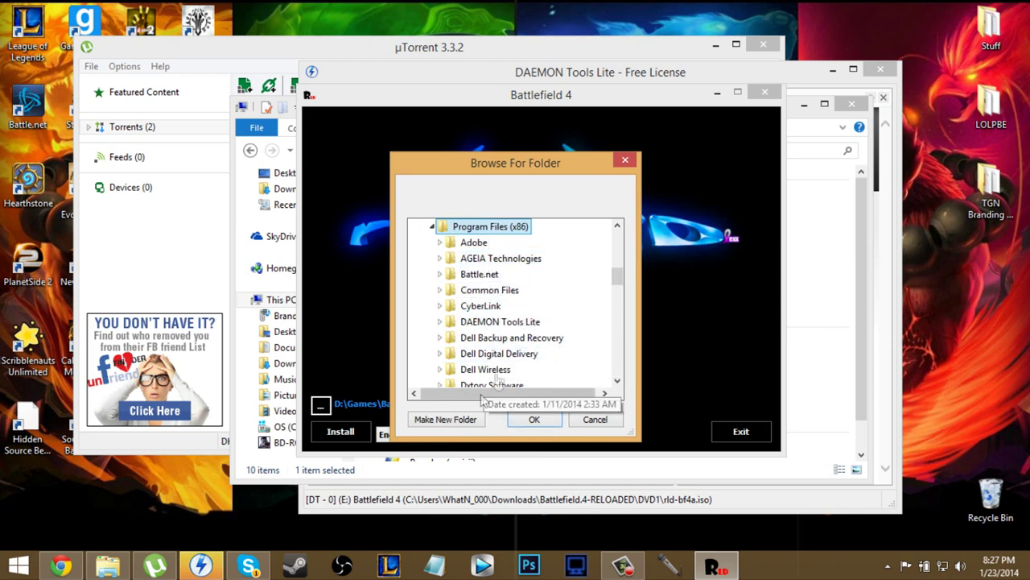
{"action": "left_click", "coordinate": [533, 425]}
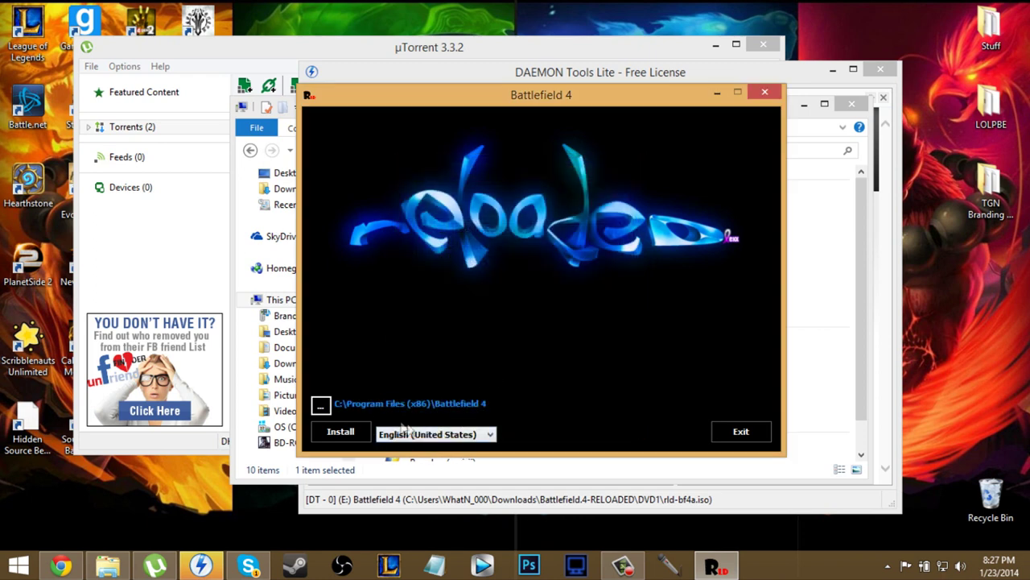
Keep English (United States) as the language and start the Battlefield 4 installation
{"action": "left_click", "coordinate": [416, 432]}
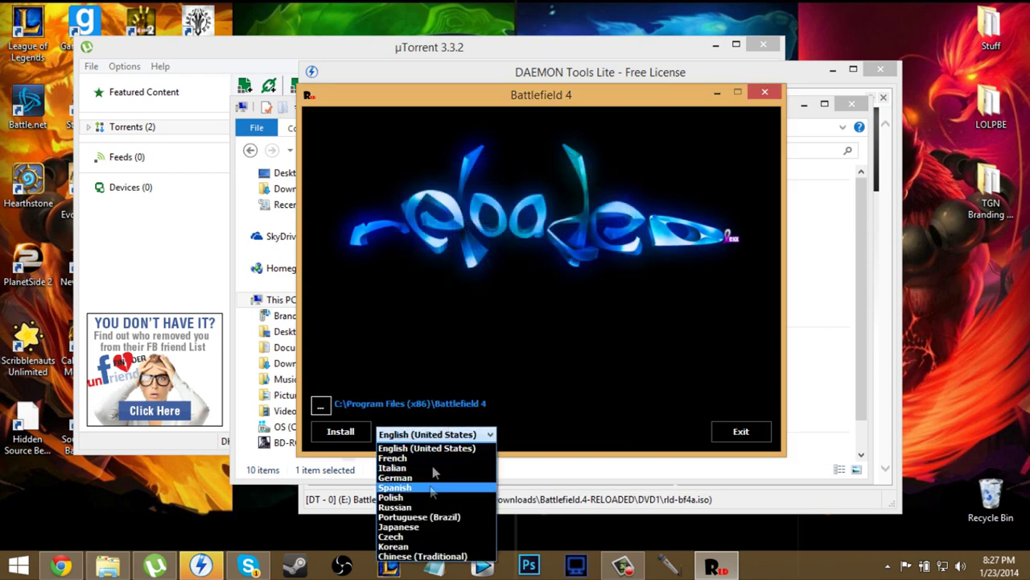
{"action": "left_click", "coordinate": [435, 439]}
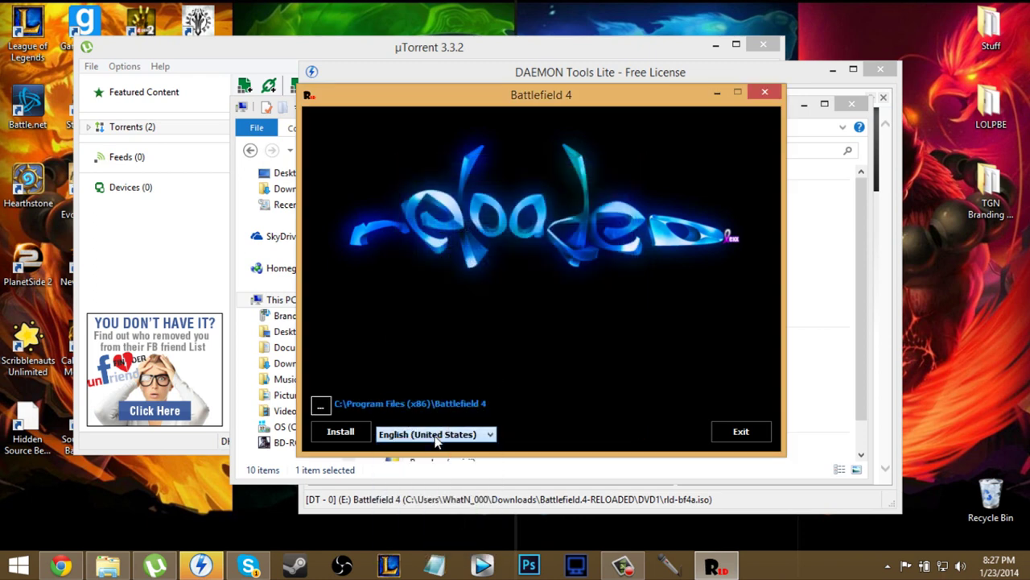
{"action": "left_click", "coordinate": [327, 435]}
{"action": "left_click", "coordinate": [523, 337]}
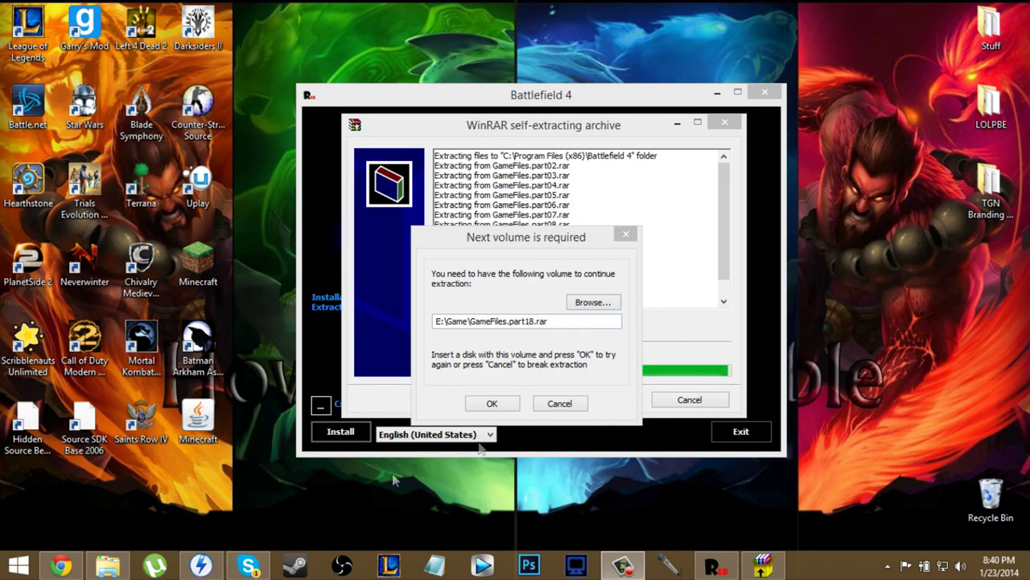
Unmount the DVD1 image from virtual drive E: in DAEMON Tools Lite
{"action": "left_click", "coordinate": [201, 566]}
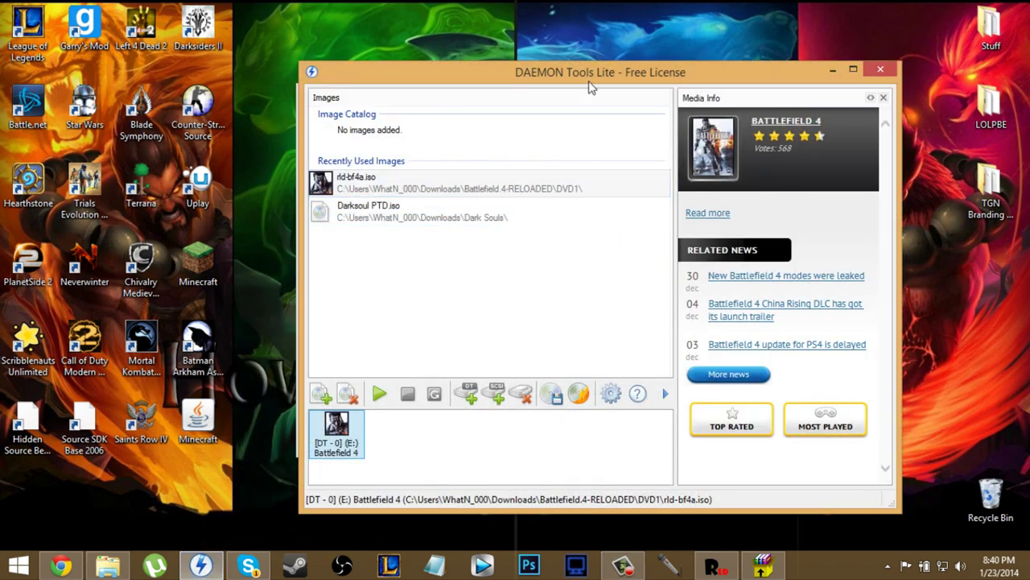
{"action": "left_click_drag", "start_coordinate": [593, 72], "coordinate": [529, 53]}
{"action": "left_click", "coordinate": [108, 566]}
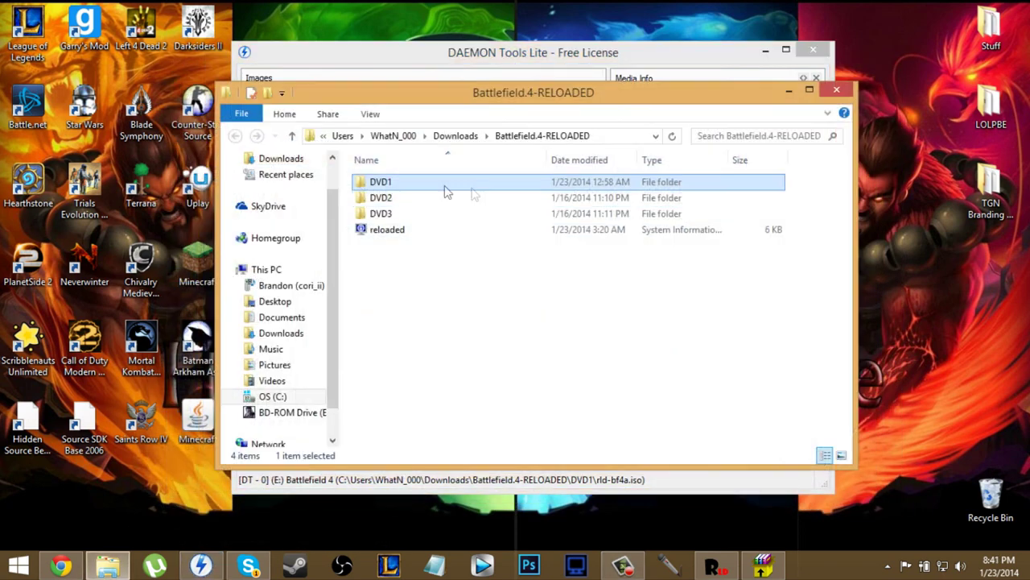
{"action": "left_click_drag", "start_coordinate": [483, 97], "coordinate": [805, 107]}
{"action": "left_click", "coordinate": [270, 412]}
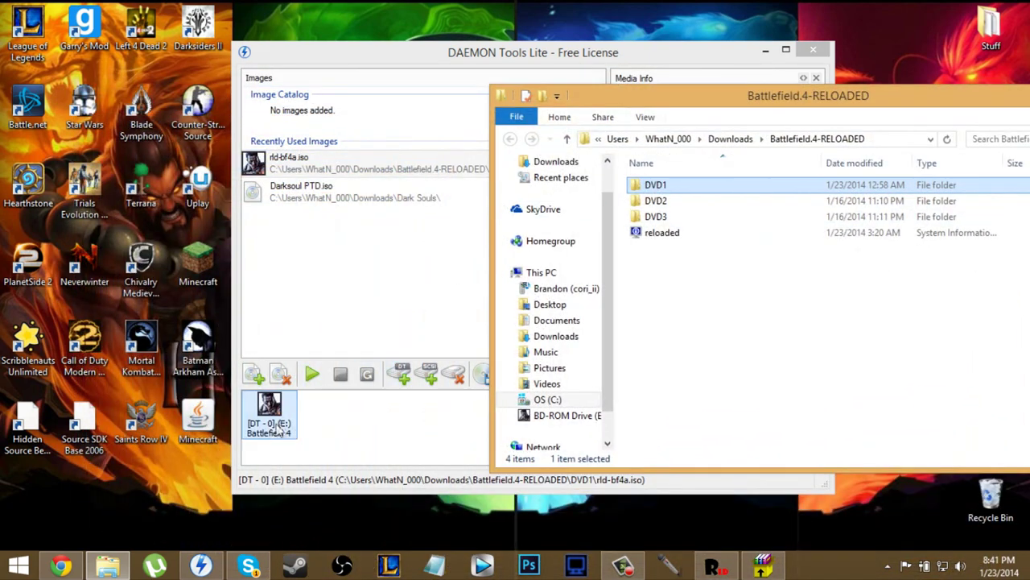
{"action": "left_click", "coordinate": [340, 378]}
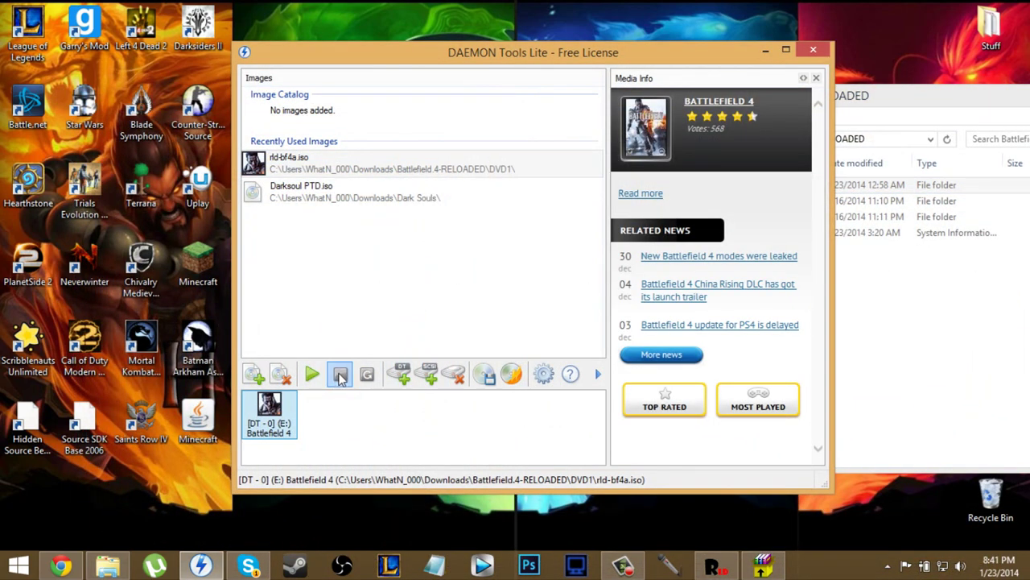
Open the DVD2 folder and mount rld-bf4b.iso
{"action": "left_click", "coordinate": [885, 99]}
{"action": "double_click", "coordinate": [662, 203]}
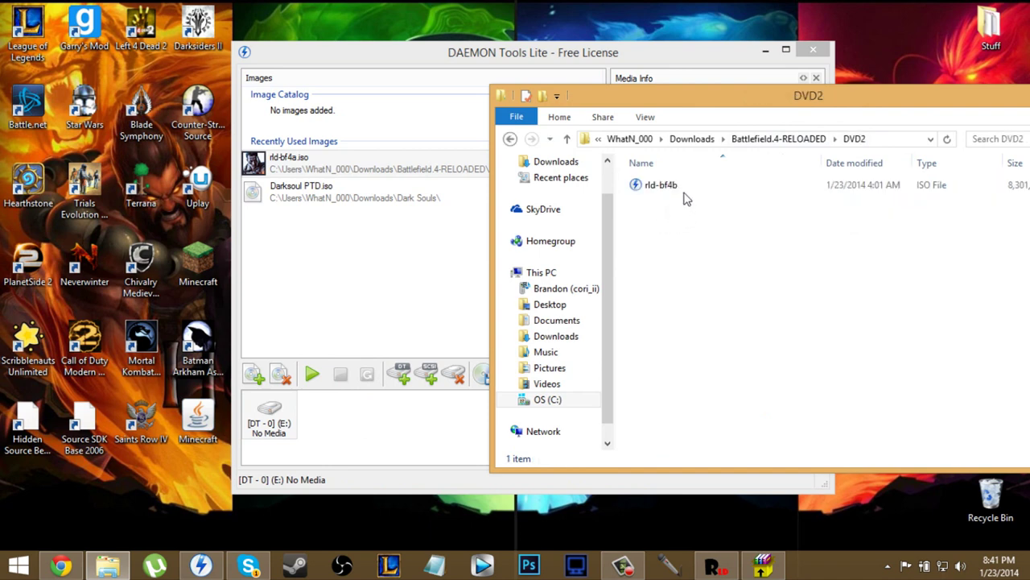
{"action": "double_click", "coordinate": [680, 193]}
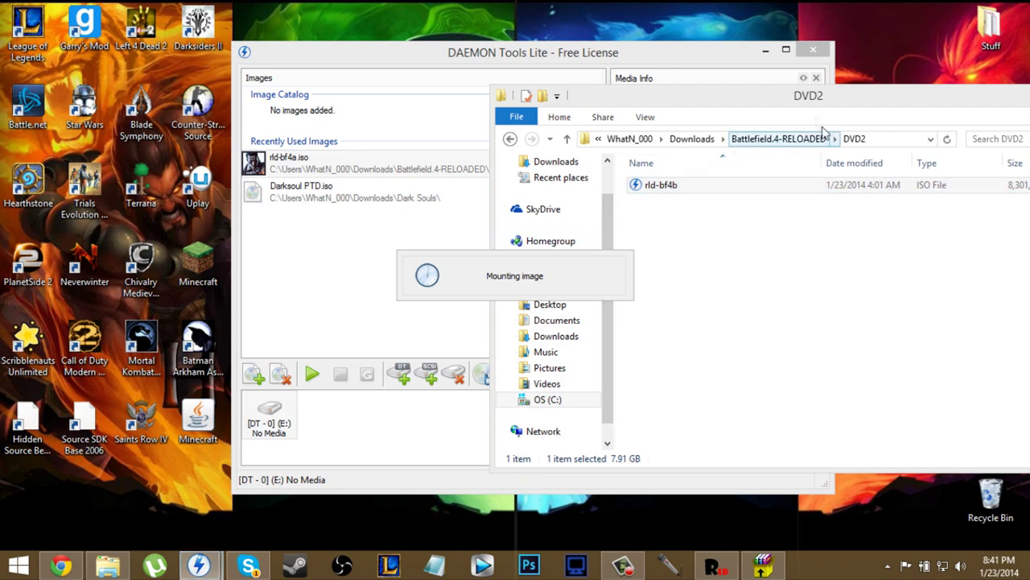
{"action": "left_click_drag", "start_coordinate": [791, 101], "coordinate": [593, 104]}
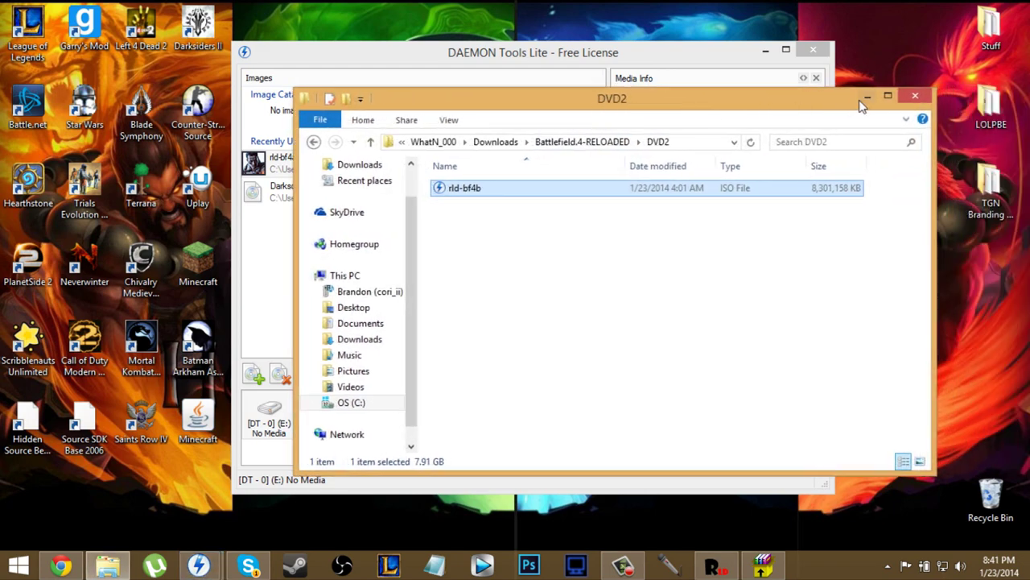
{"action": "left_click", "coordinate": [767, 52]}
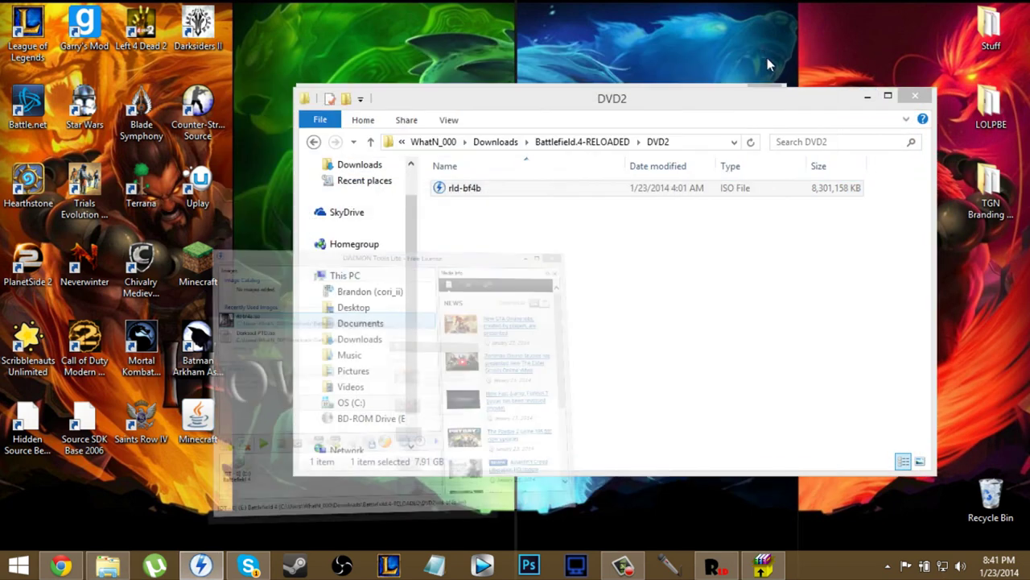
{"action": "left_click", "coordinate": [867, 96]}
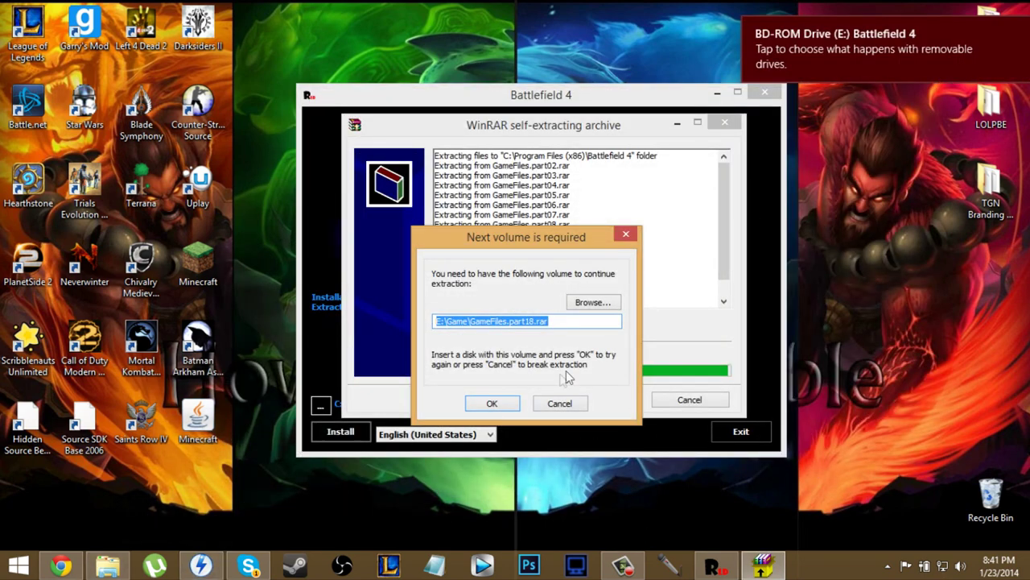
Verify rld-bf4b.iso is mounted on drive E: and listed in DAEMON Tools' recent images
{"action": "left_click", "coordinate": [200, 566]}
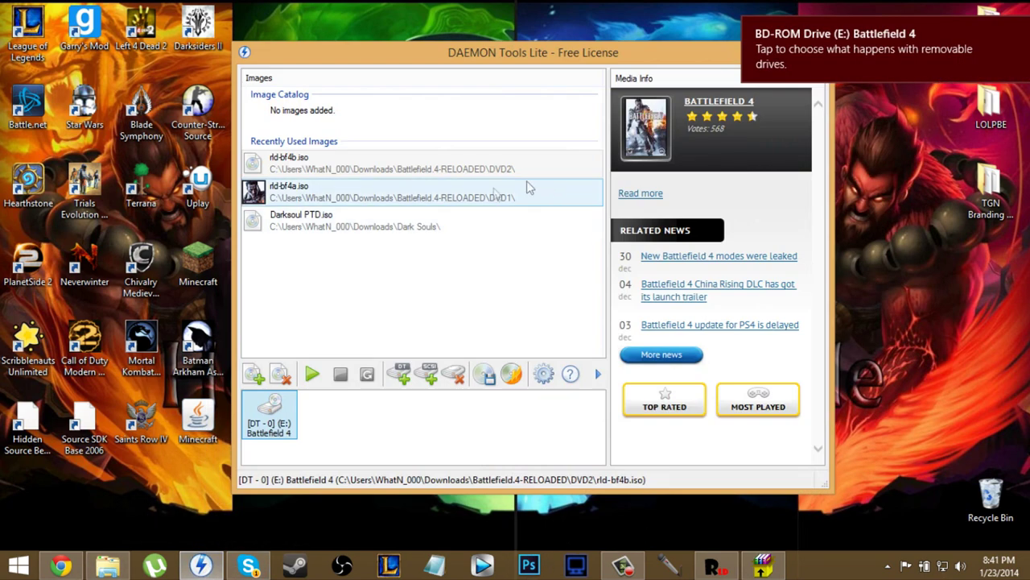
{"action": "left_click_drag", "start_coordinate": [507, 55], "coordinate": [336, 79]}
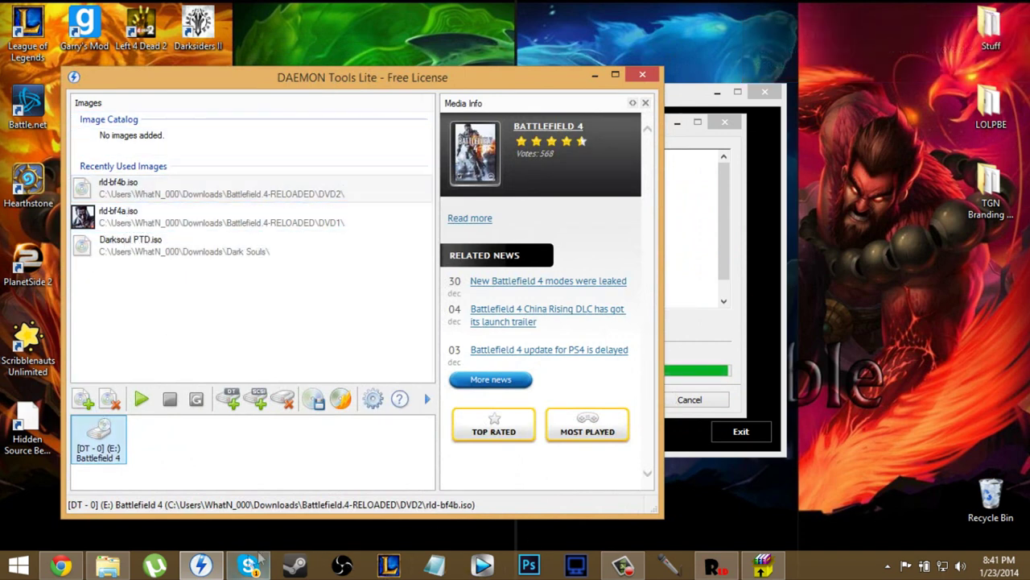
{"action": "left_click", "coordinate": [108, 565]}
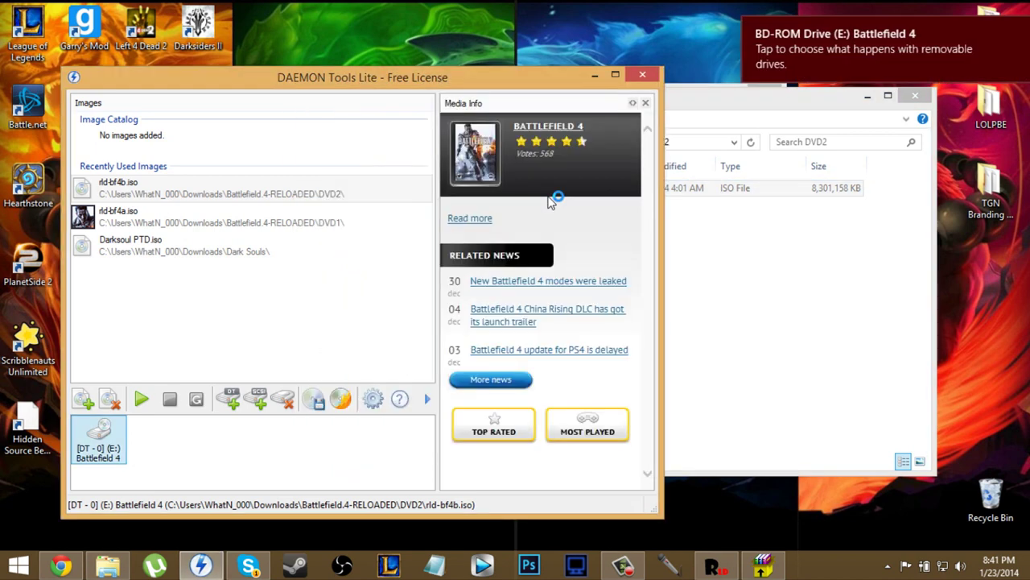
{"action": "left_click", "coordinate": [697, 314]}
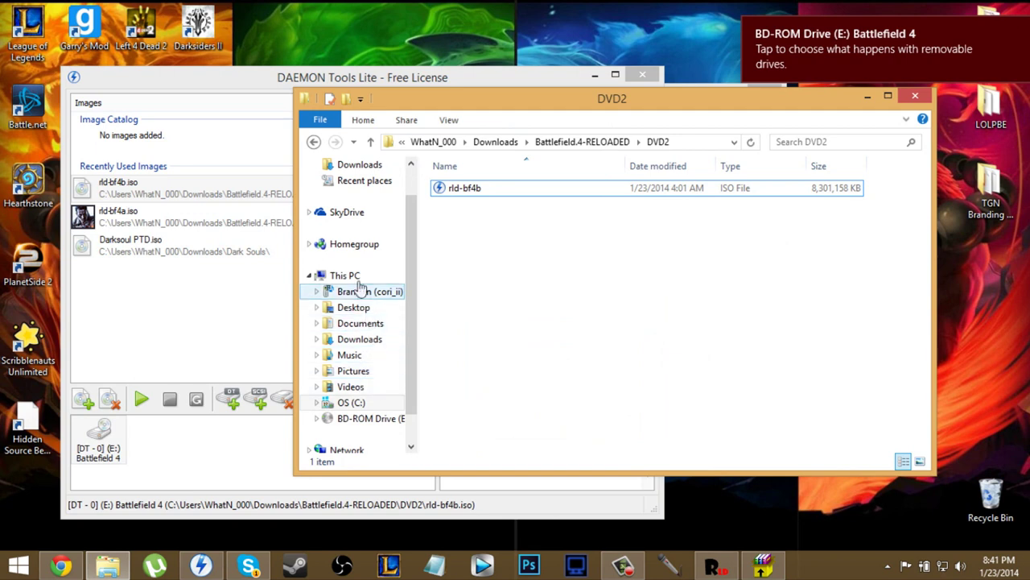
{"action": "left_click", "coordinate": [352, 276]}
{"action": "left_click", "coordinate": [556, 344]}
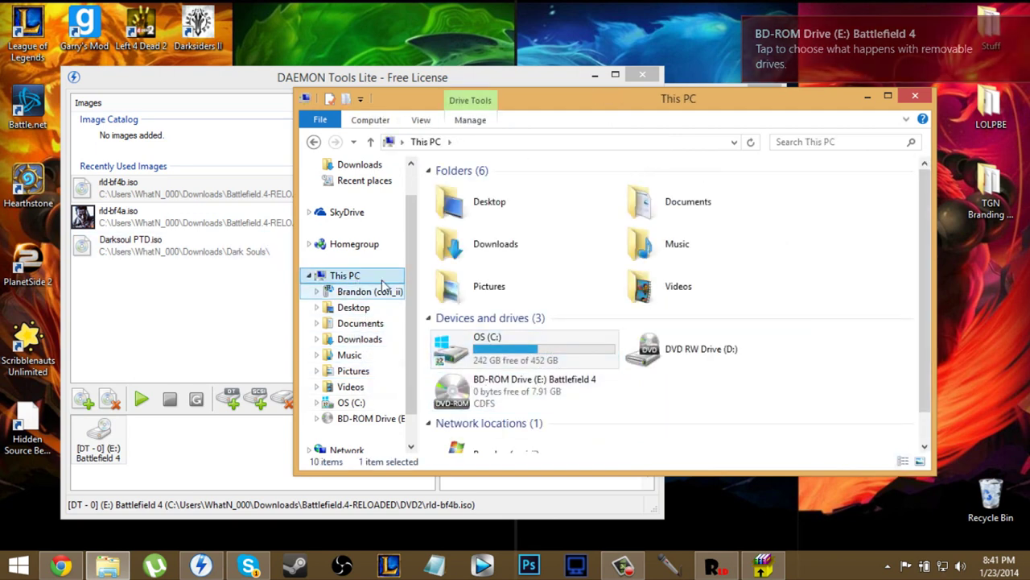
{"action": "left_click", "coordinate": [184, 287]}
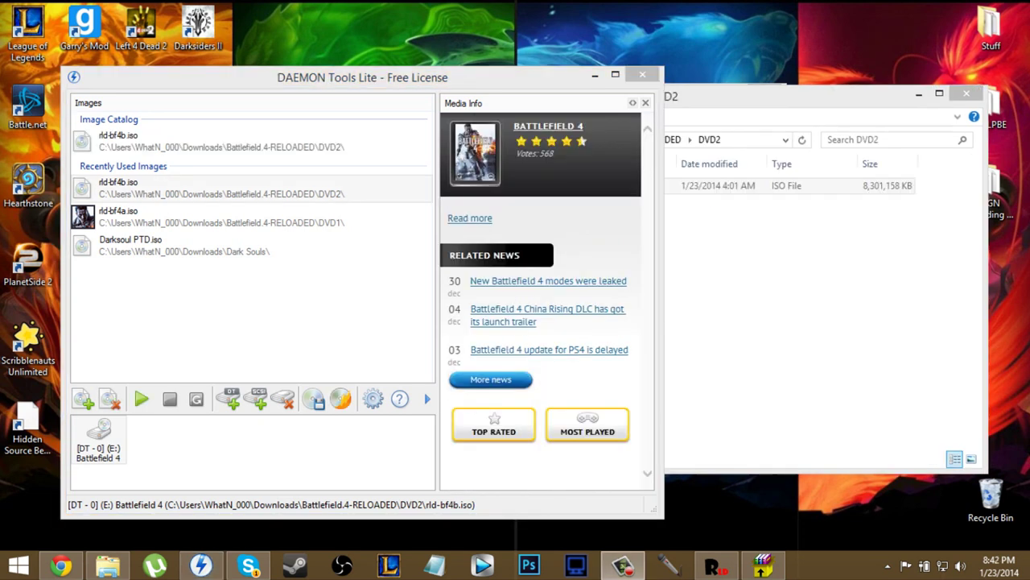
{"action": "left_click", "coordinate": [181, 193]}
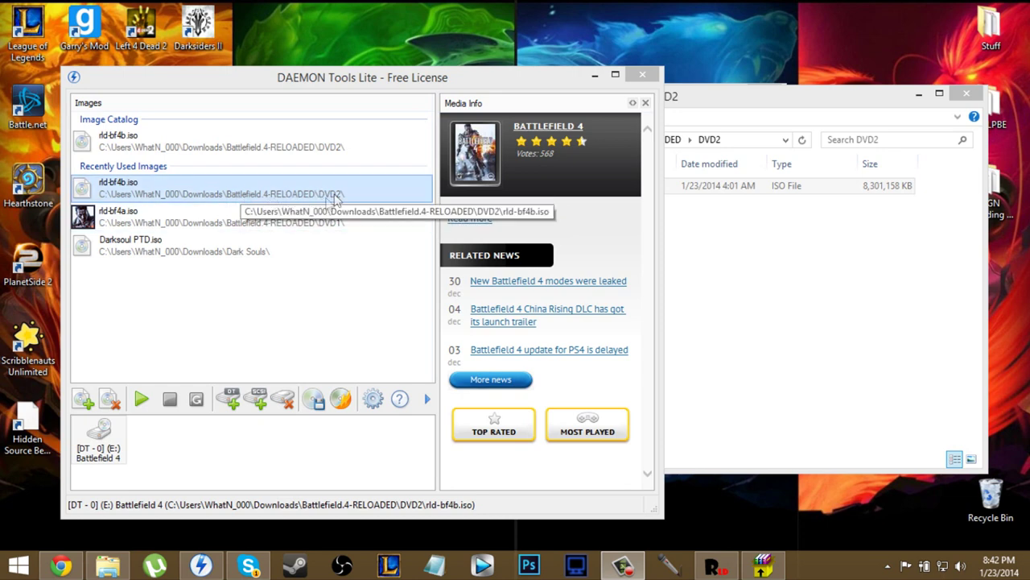
{"action": "left_click", "coordinate": [260, 199]}
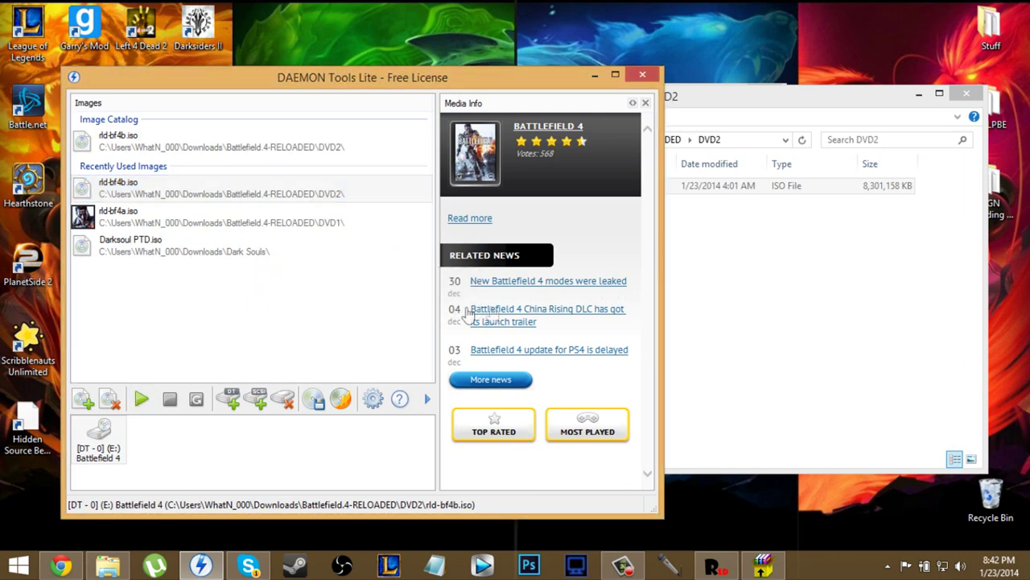
{"action": "left_click", "coordinate": [594, 76]}
Resume extraction from the second disc until it requests GameFiles.part35.rar
{"action": "left_click", "coordinate": [925, 95]}
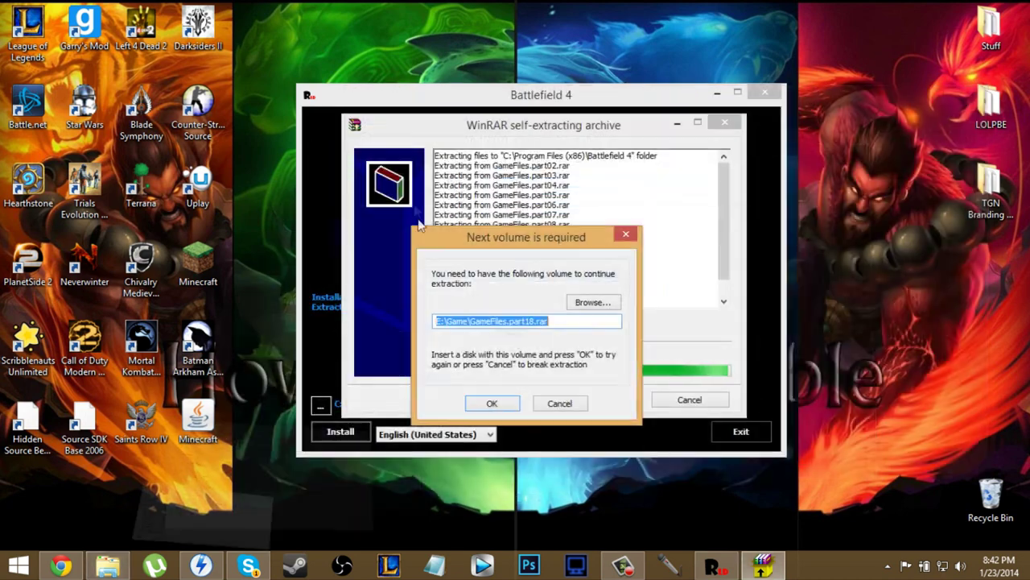
{"action": "left_click", "coordinate": [494, 404]}
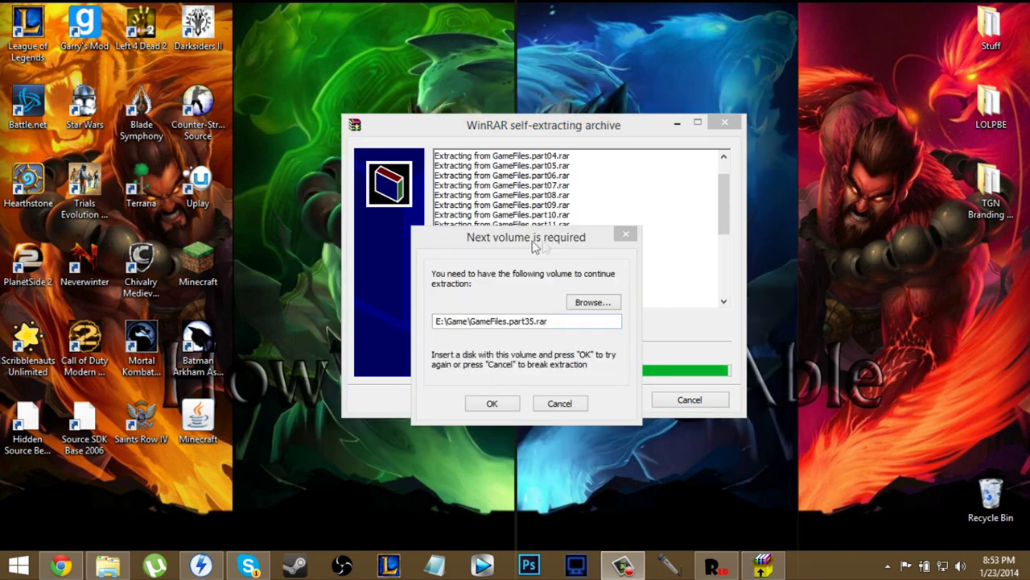
{"action": "left_click_drag", "start_coordinate": [533, 246], "coordinate": [541, 193]}
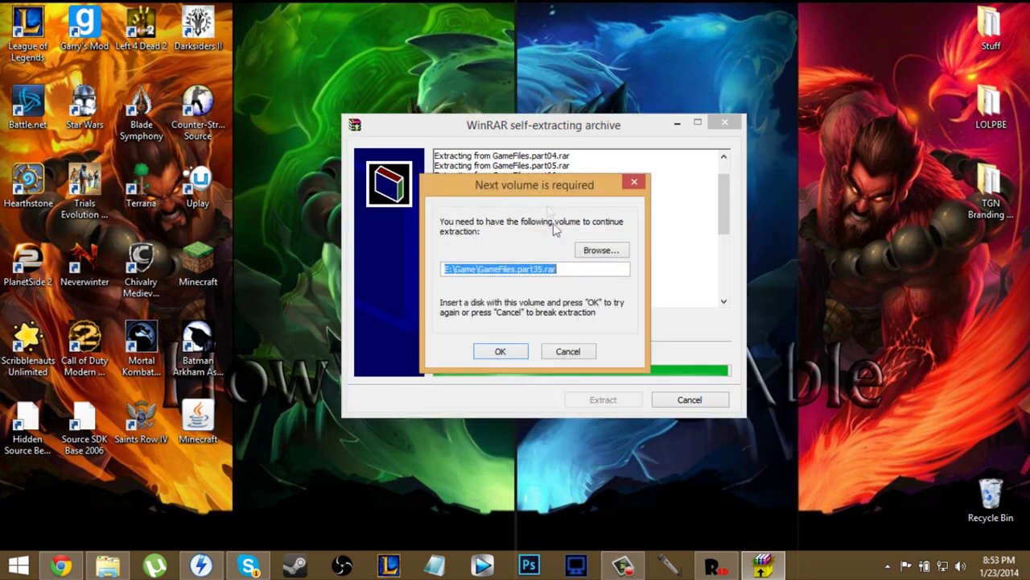
{"action": "left_click", "coordinate": [715, 569]}
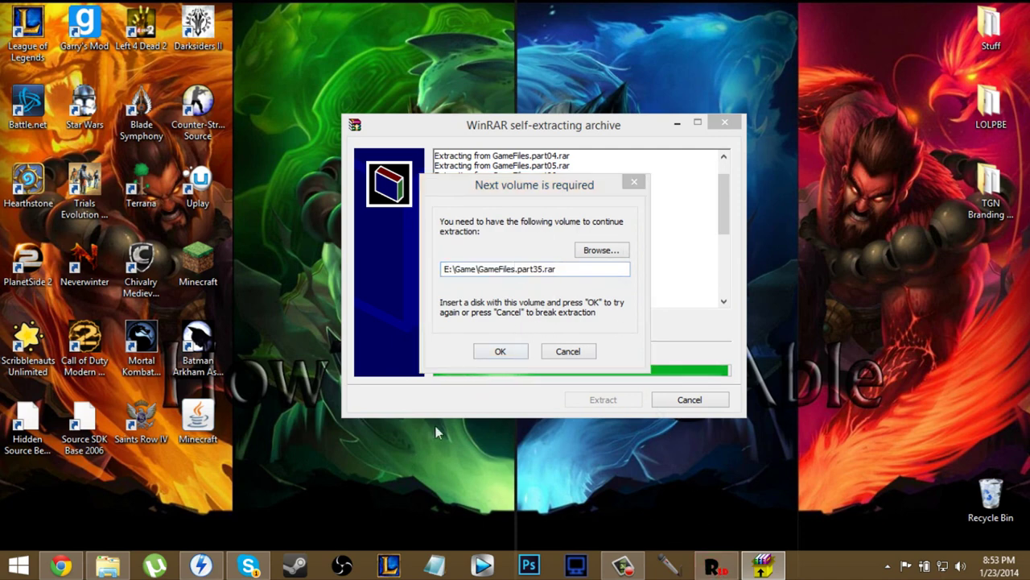
Open the DVD3 folder, arrange it beside DAEMON Tools Lite and close µTorrent
{"action": "left_click", "coordinate": [125, 566]}
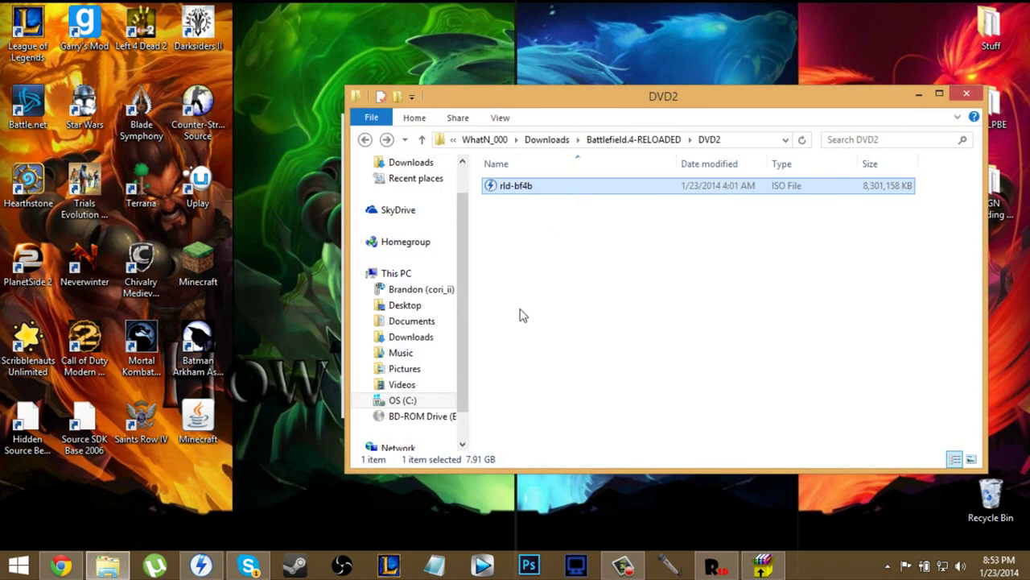
{"action": "left_click", "coordinate": [364, 140]}
{"action": "double_click", "coordinate": [511, 217]}
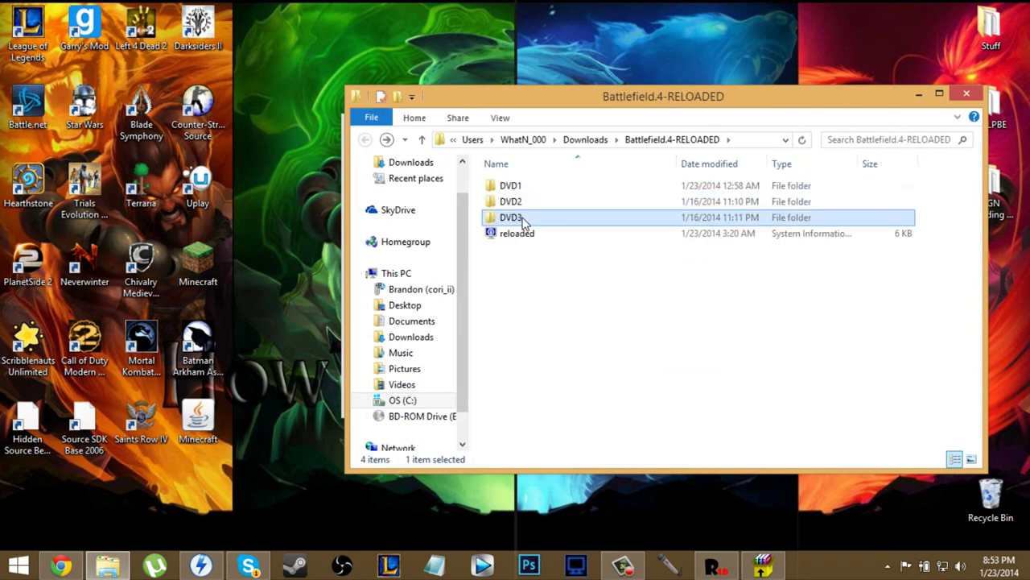
{"action": "left_click", "coordinate": [201, 566]}
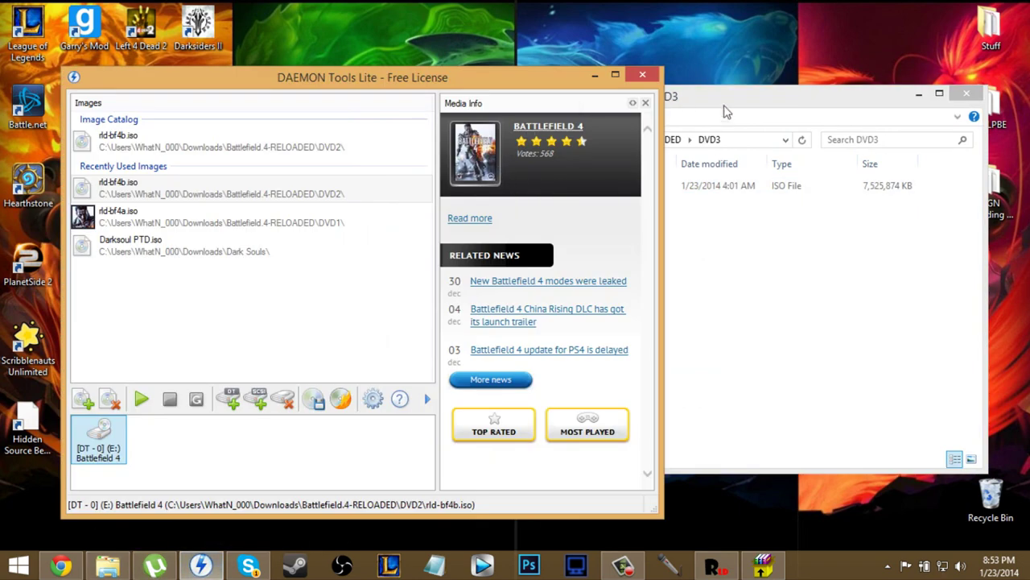
{"action": "left_click_drag", "start_coordinate": [725, 111], "coordinate": [777, 103]}
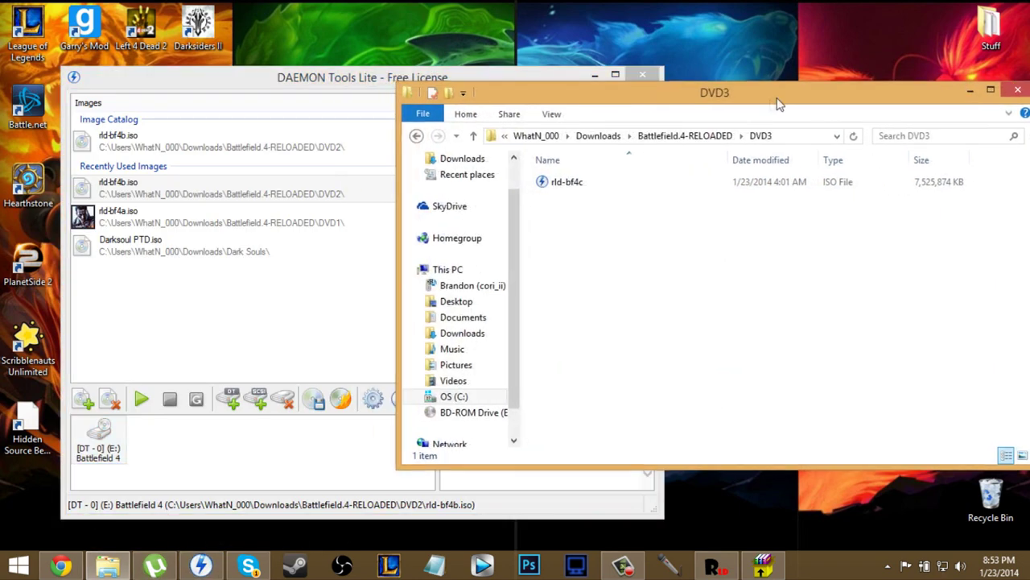
{"action": "left_click_drag", "start_coordinate": [292, 80], "coordinate": [246, 58]}
{"action": "left_click", "coordinate": [155, 566]}
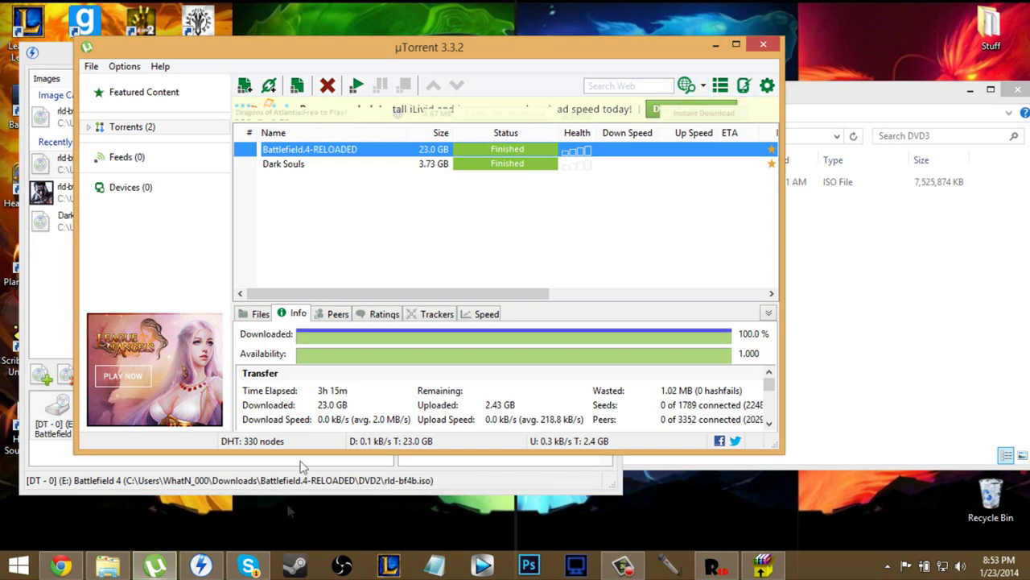
{"action": "left_click", "coordinate": [763, 45]}
{"action": "left_click", "coordinate": [734, 104]}
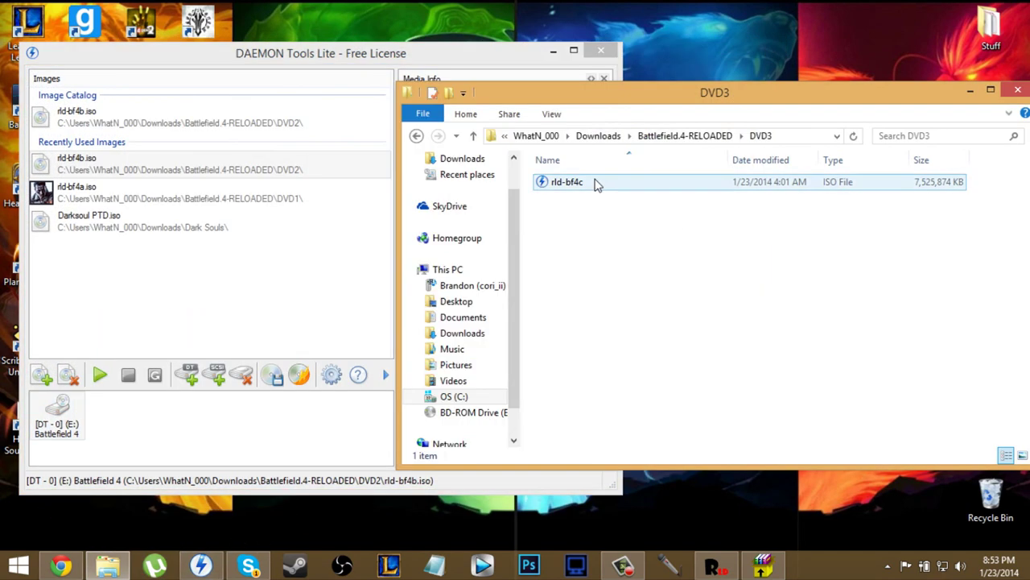
Add rld-bf4c.iso to the Image Catalog and mount it on drive E:
{"action": "left_click_drag", "start_coordinate": [594, 184], "coordinate": [524, 319]}
{"action": "left_click_drag", "start_coordinate": [606, 182], "coordinate": [236, 289]}
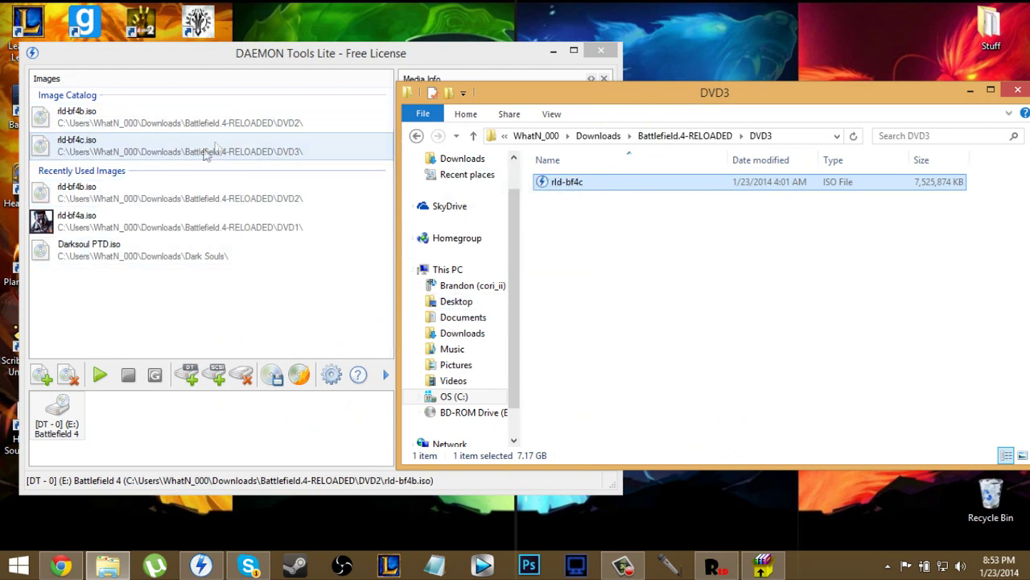
{"action": "left_click", "coordinate": [222, 150]}
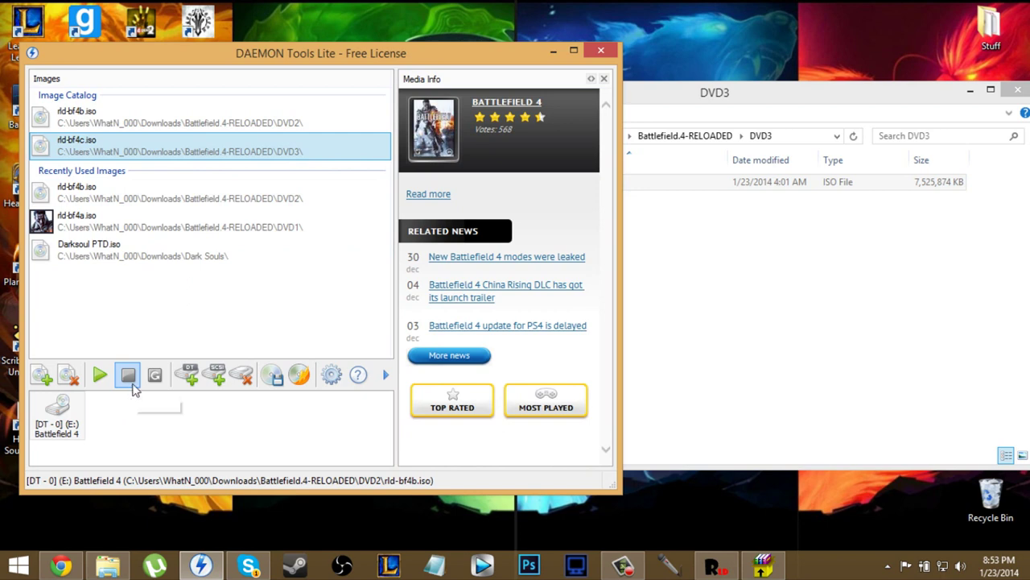
{"action": "left_click", "coordinate": [100, 375]}
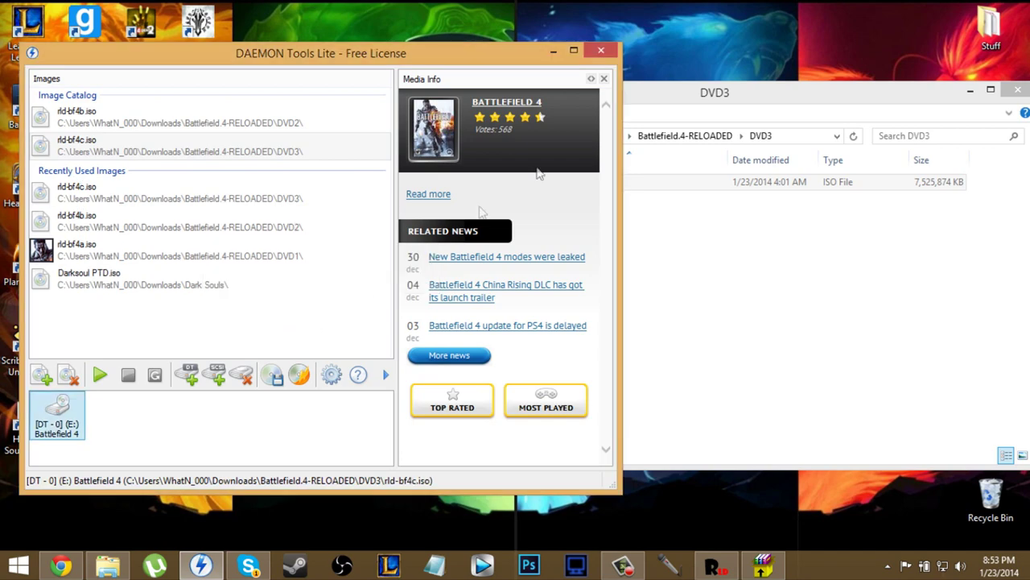
Close DAEMON Tools Lite and the DVD3 window, then continue extraction with the next volume
{"action": "left_click", "coordinate": [605, 51]}
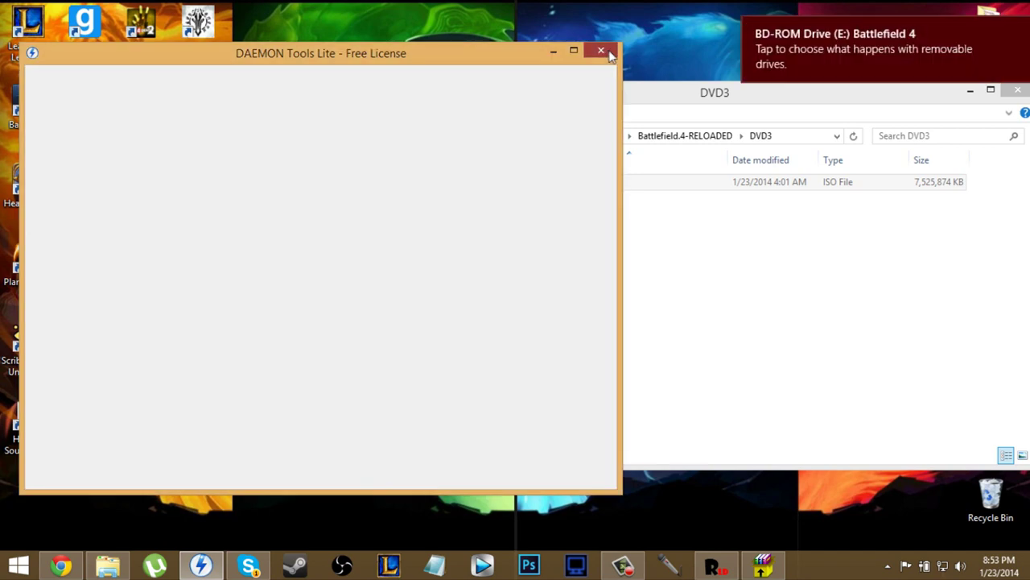
{"action": "left_click", "coordinate": [1018, 92]}
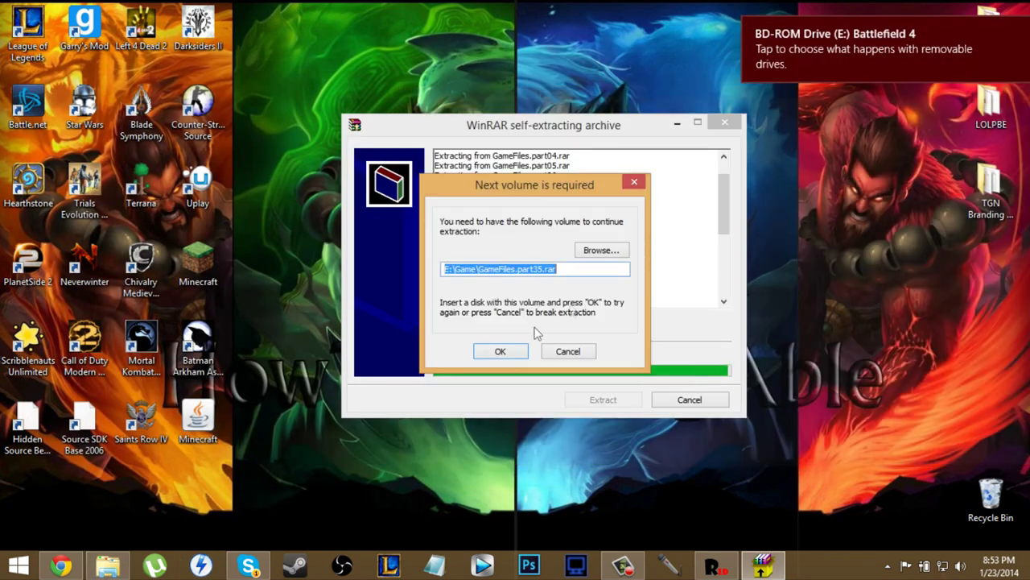
{"action": "left_click", "coordinate": [501, 351]}
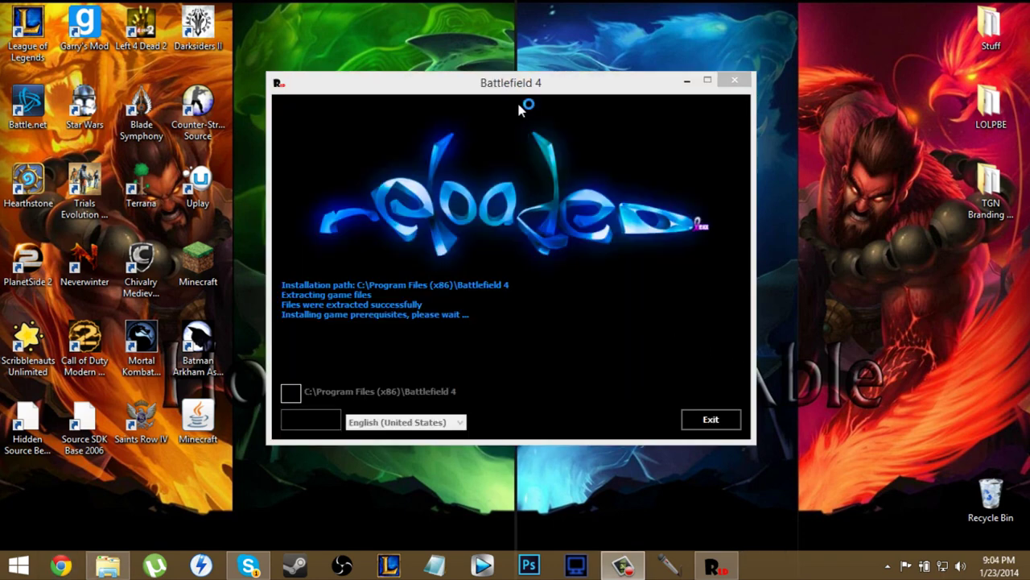
Exit the finished installer, confirm the prompt, and open a File Explorer window
{"action": "left_click_drag", "start_coordinate": [533, 88], "coordinate": [568, 91]}
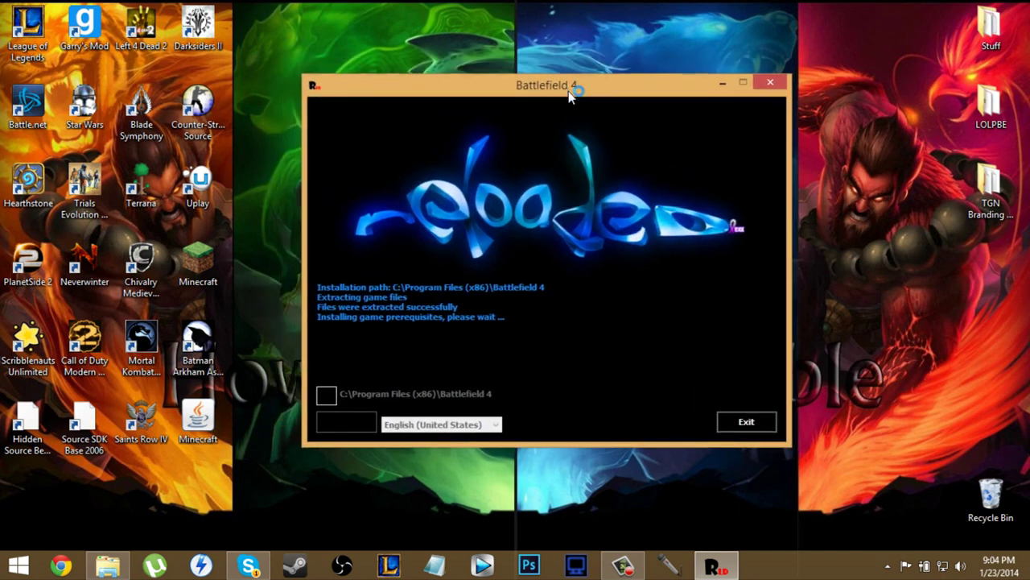
{"action": "left_click", "coordinate": [748, 423]}
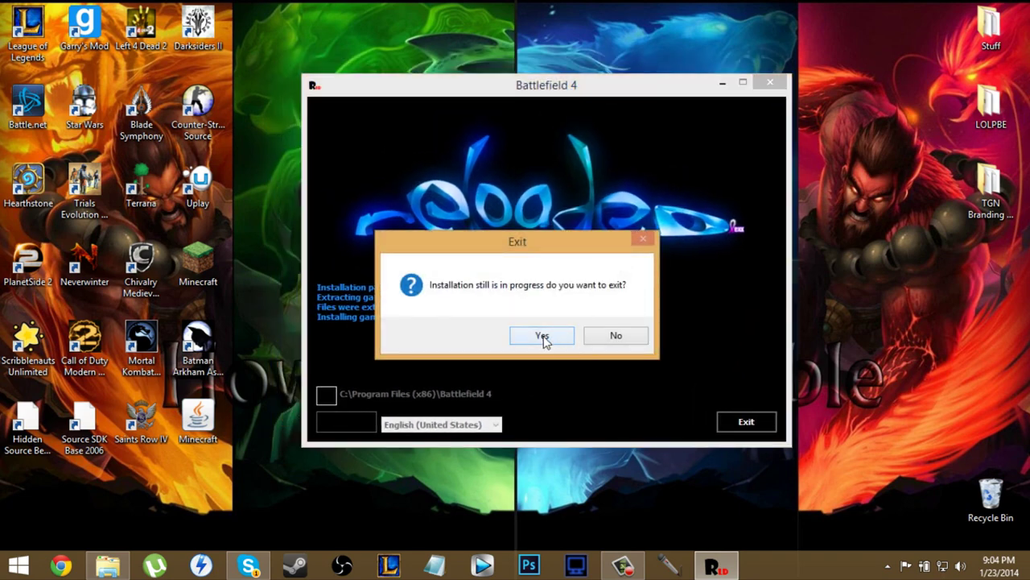
{"action": "left_click", "coordinate": [617, 334]}
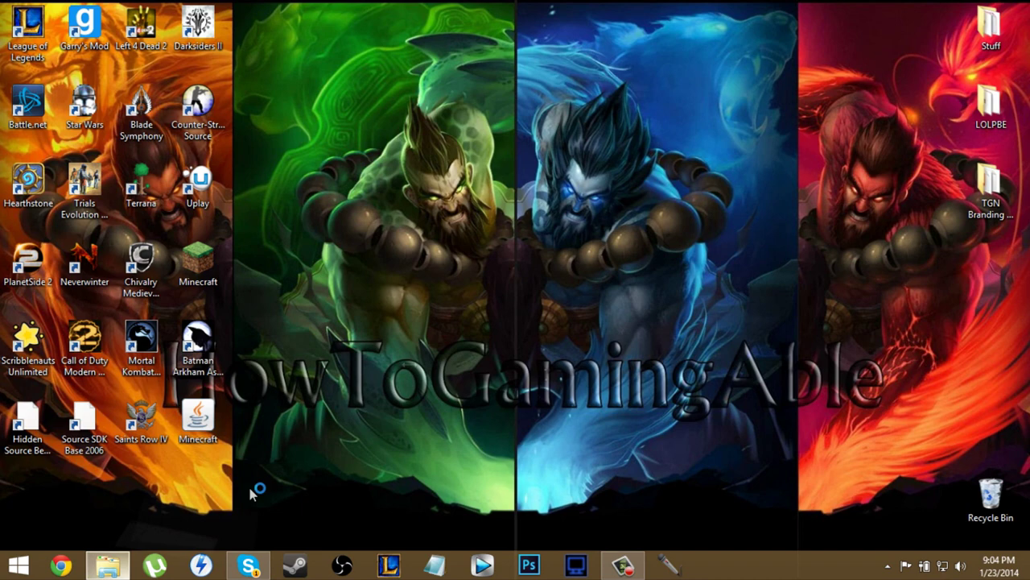
{"action": "left_click", "coordinate": [108, 565]}
Open the Crack folder on the Battlefield 4 disc drive E:
{"action": "left_click_drag", "start_coordinate": [699, 97], "coordinate": [550, 66]}
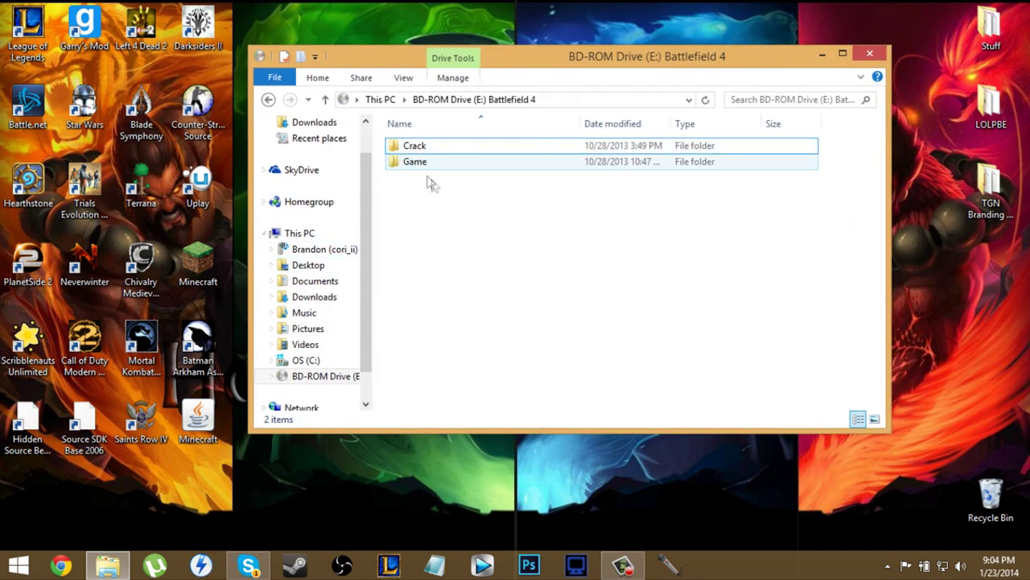
{"action": "left_click", "coordinate": [326, 362]}
{"action": "left_click", "coordinate": [311, 234]}
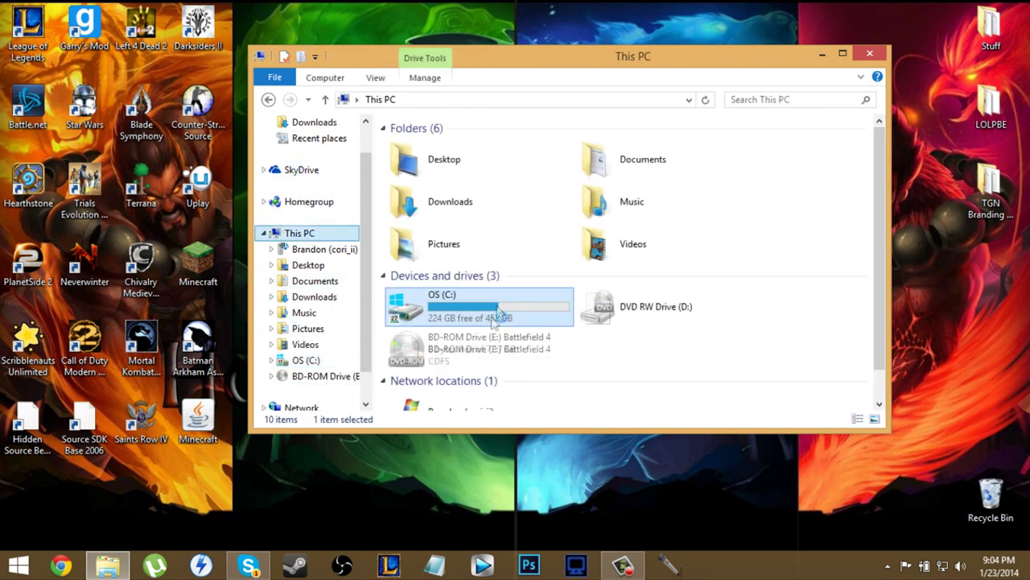
{"action": "left_click", "coordinate": [474, 358]}
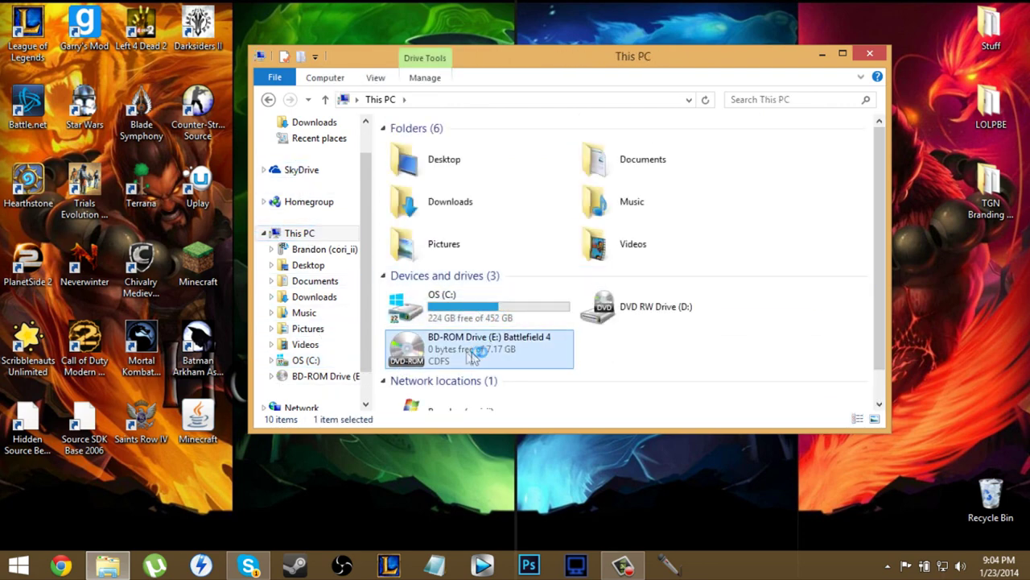
{"action": "right_click", "coordinate": [467, 355]}
{"action": "left_click", "coordinate": [522, 82]}
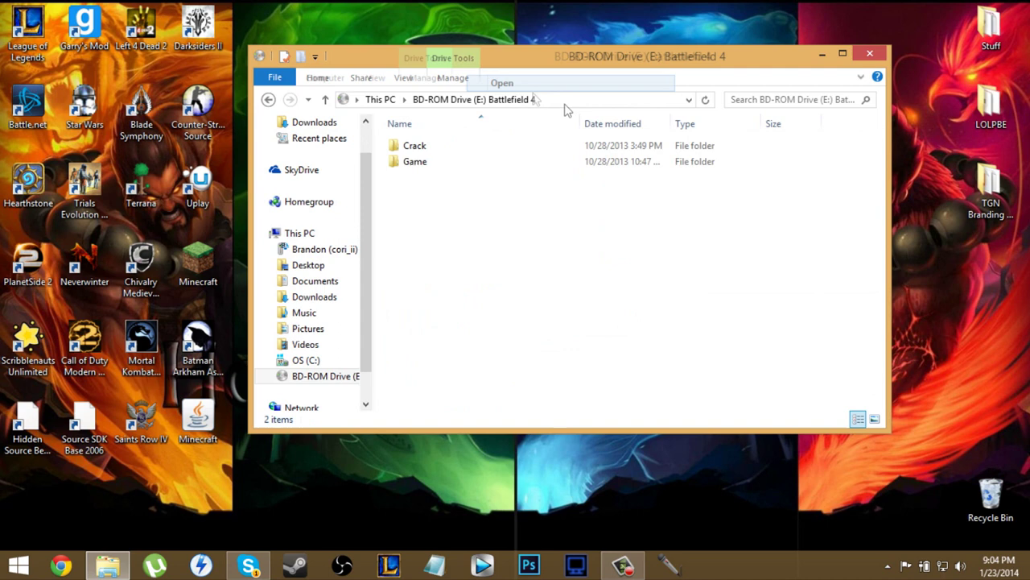
{"action": "left_click_drag", "start_coordinate": [439, 297], "coordinate": [644, 123]}
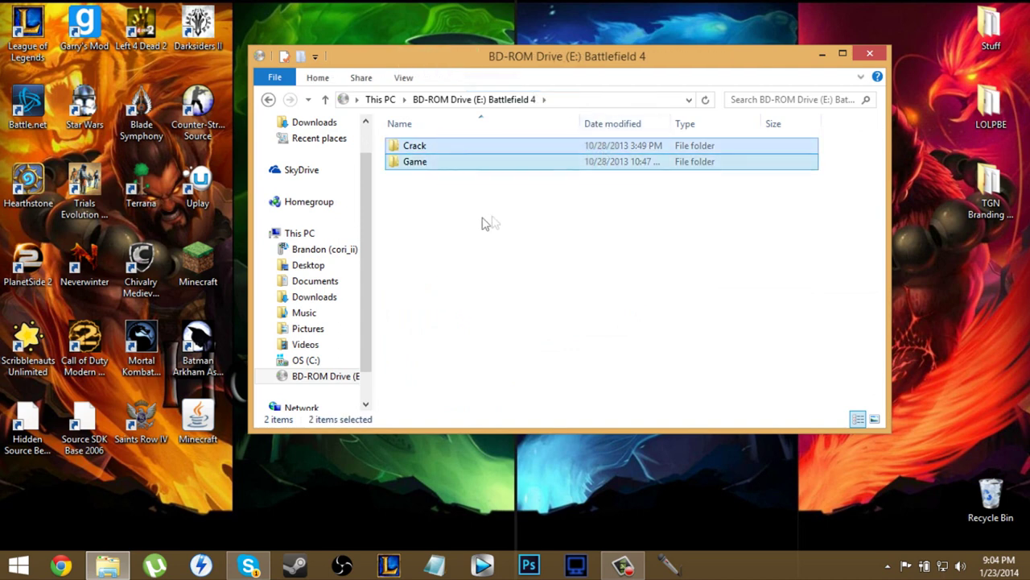
{"action": "left_click", "coordinate": [457, 192]}
{"action": "double_click", "coordinate": [455, 146]}
Copy the bf4 and bf4_x86 crack files
{"action": "left_click_drag", "start_coordinate": [453, 228], "coordinate": [594, 151]}
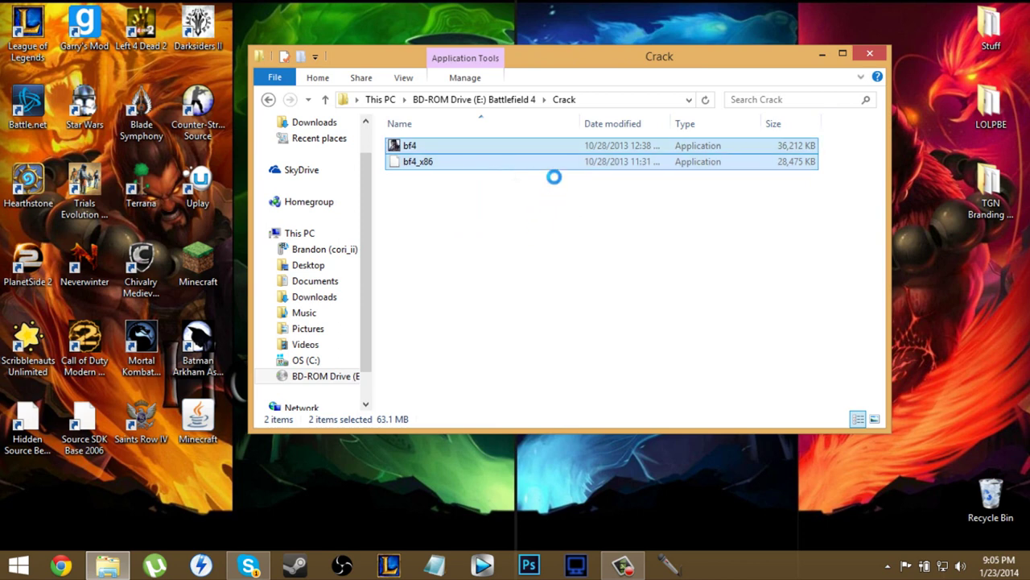
{"action": "right_click", "coordinate": [548, 171]}
{"action": "left_click", "coordinate": [550, 368]}
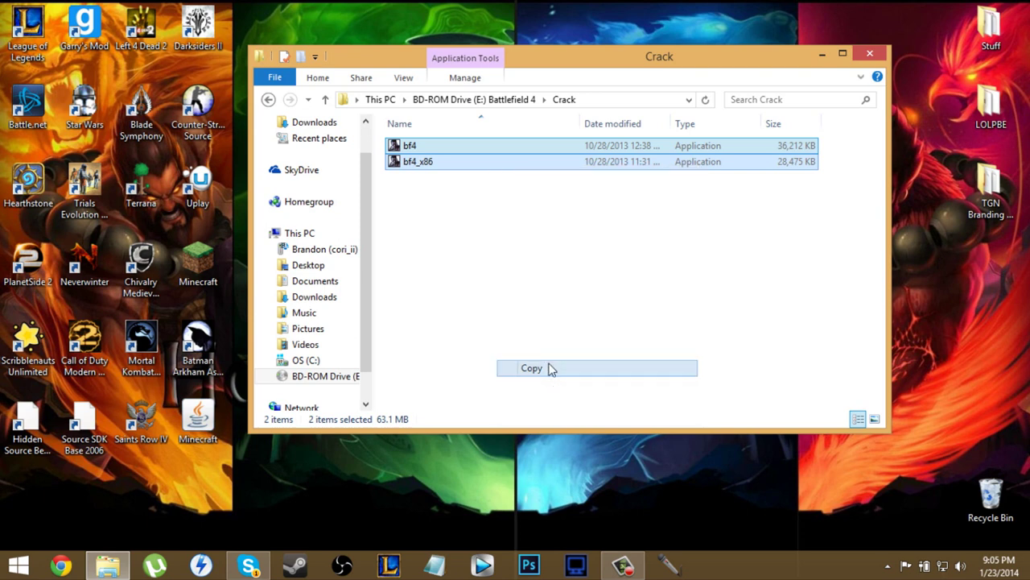
{"action": "left_click", "coordinate": [483, 250]}
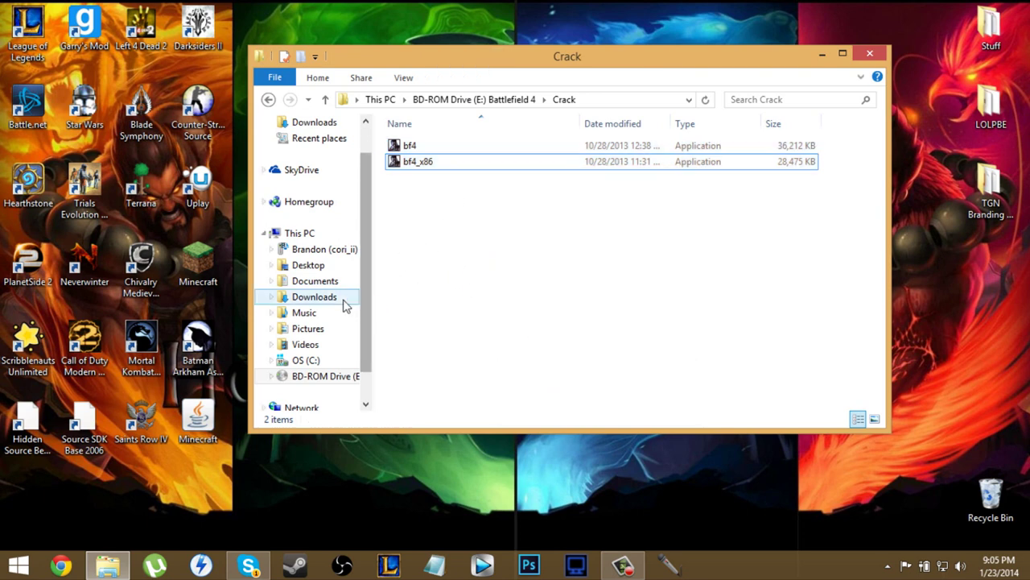
Paste the crack files into C:\Program Files (x86)\Battlefield 4
{"action": "left_click", "coordinate": [322, 361]}
{"action": "double_click", "coordinate": [479, 274]}
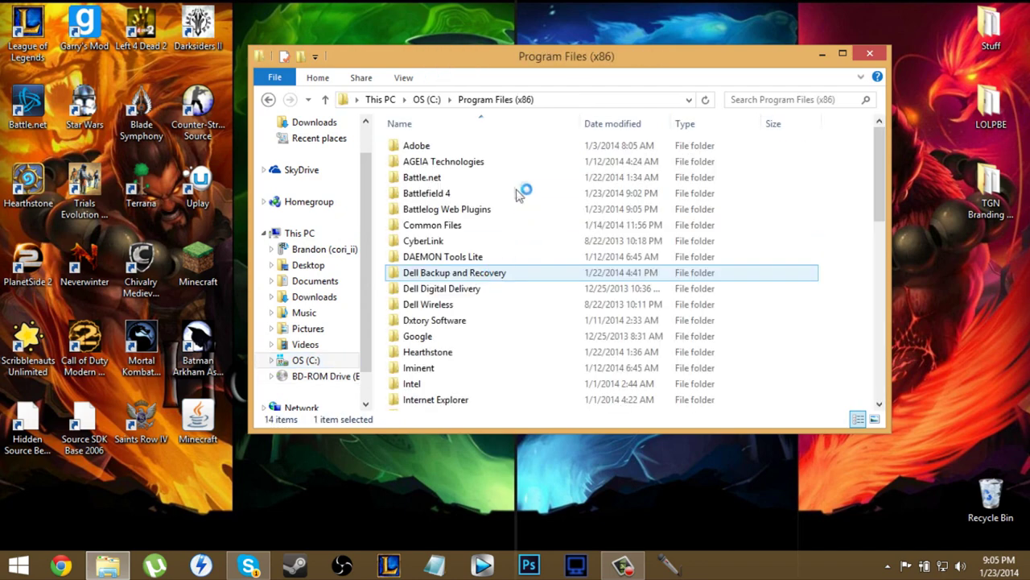
{"action": "double_click", "coordinate": [476, 194]}
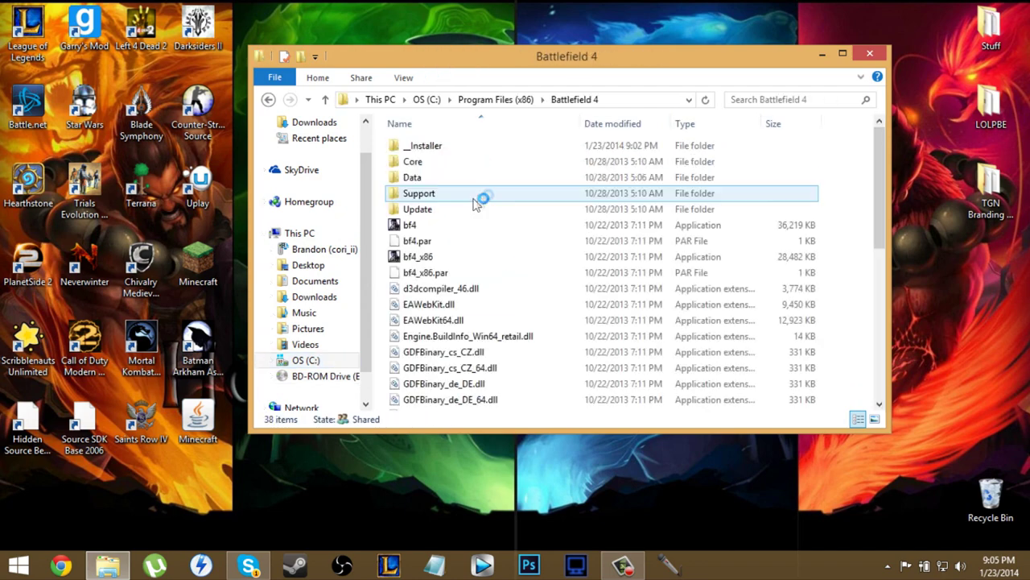
{"action": "scroll", "coordinate": [845, 212], "scroll_direction": "down", "scroll_amount": 3}
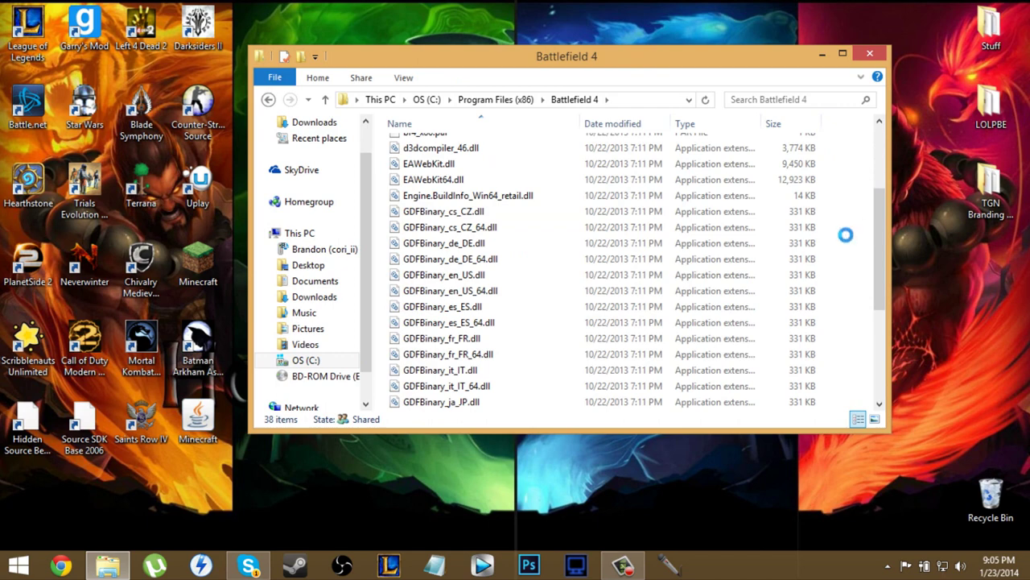
{"action": "right_click", "coordinate": [842, 206]}
{"action": "left_click", "coordinate": [890, 311]}
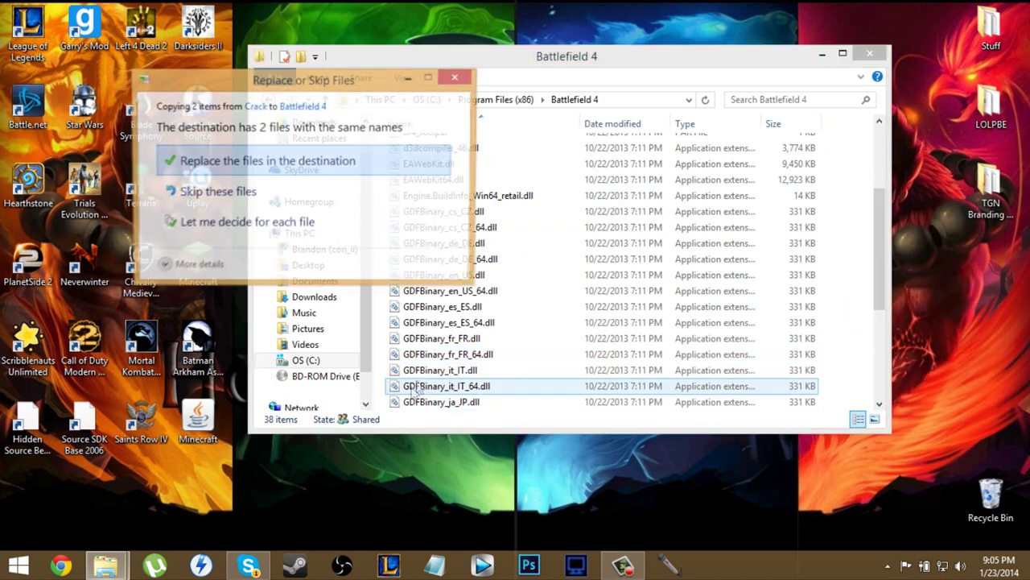
Choose Replace, then skip the admin-protected files and cancel the partial copy
{"action": "left_click", "coordinate": [264, 162]}
{"action": "left_click_drag", "start_coordinate": [294, 83], "coordinate": [352, 109]}
{"action": "left_click", "coordinate": [230, 214]}
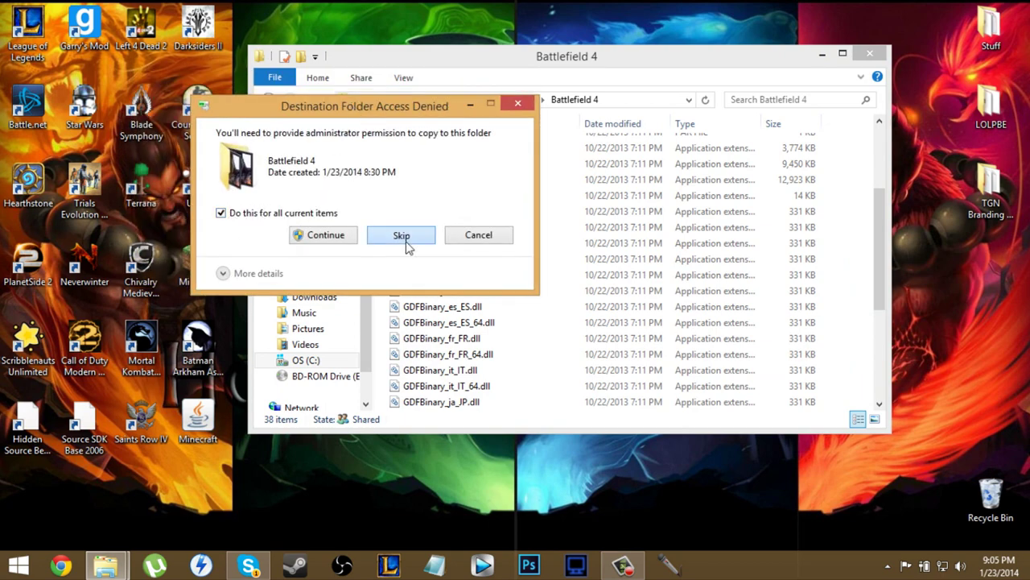
{"action": "left_click", "coordinate": [402, 237]}
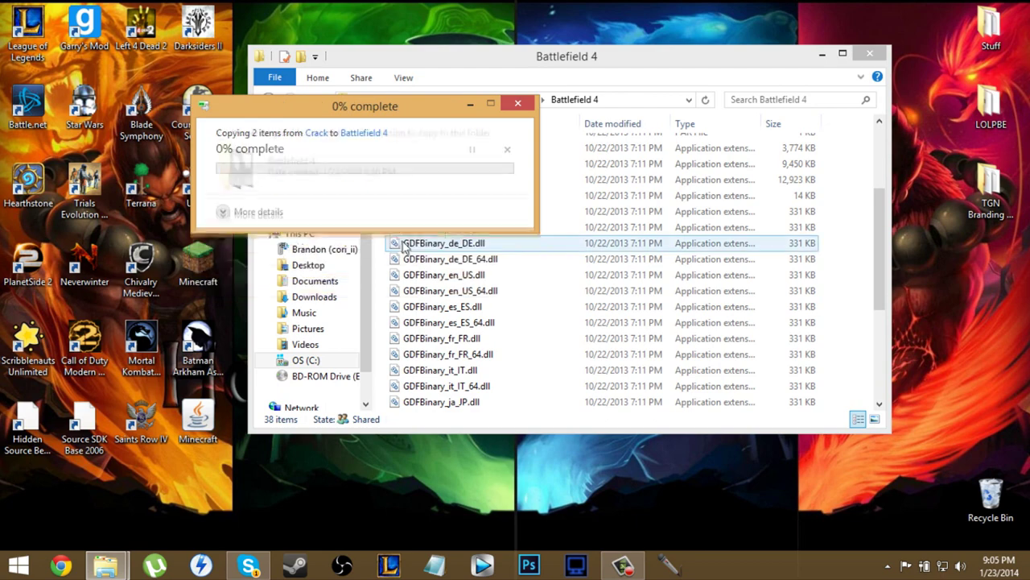
{"action": "left_click", "coordinate": [506, 150]}
Paste again, replace the originals, and grant administrator permission to finish
{"action": "right_click", "coordinate": [849, 259]}
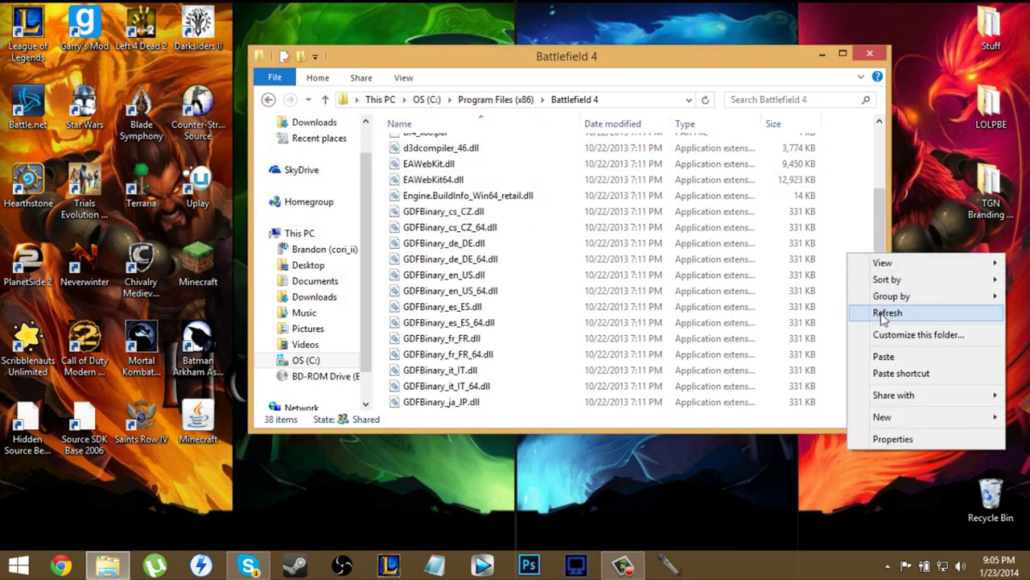
{"action": "left_click", "coordinate": [882, 356]}
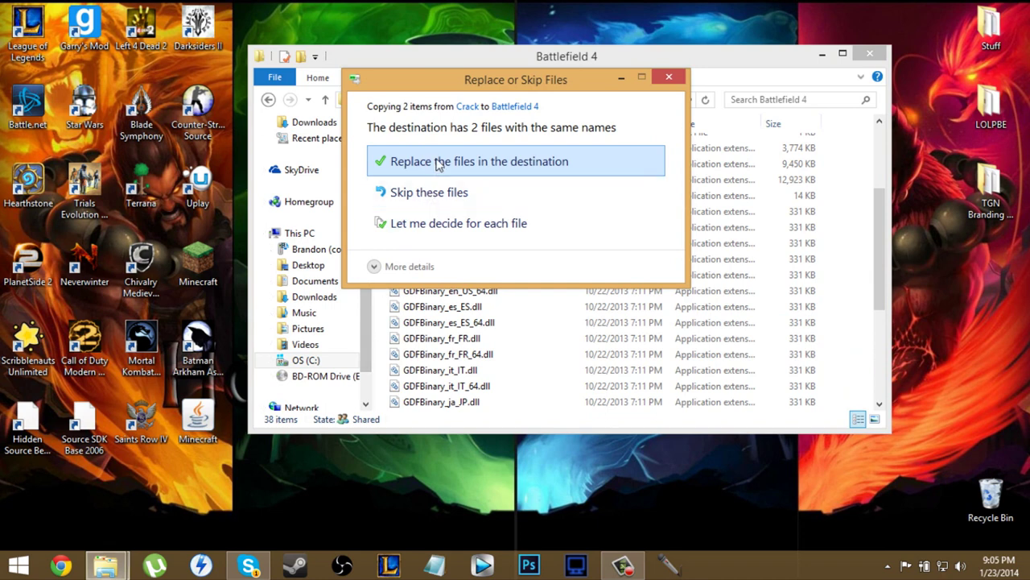
{"action": "left_click", "coordinate": [377, 162]}
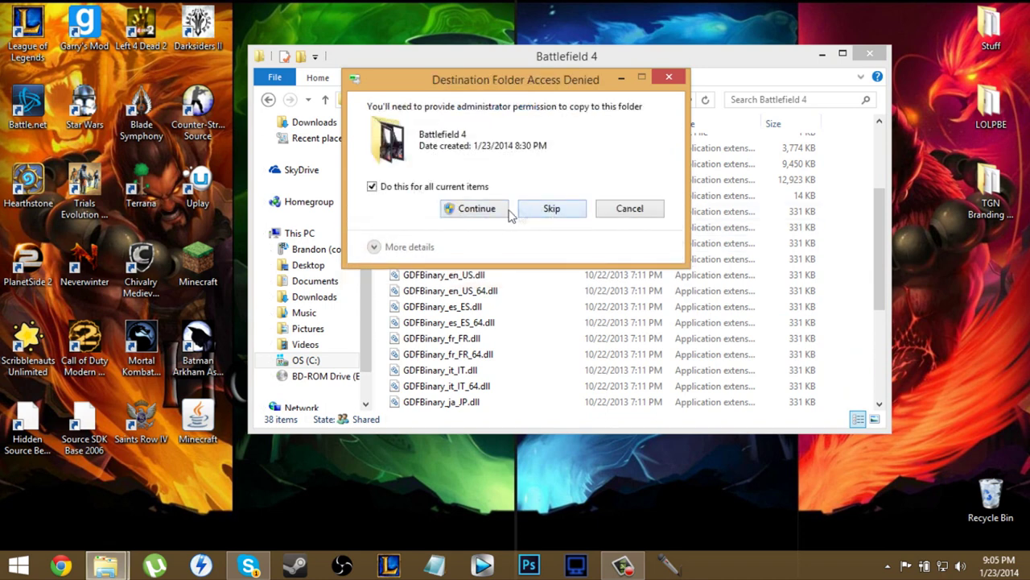
{"action": "left_click", "coordinate": [487, 211]}
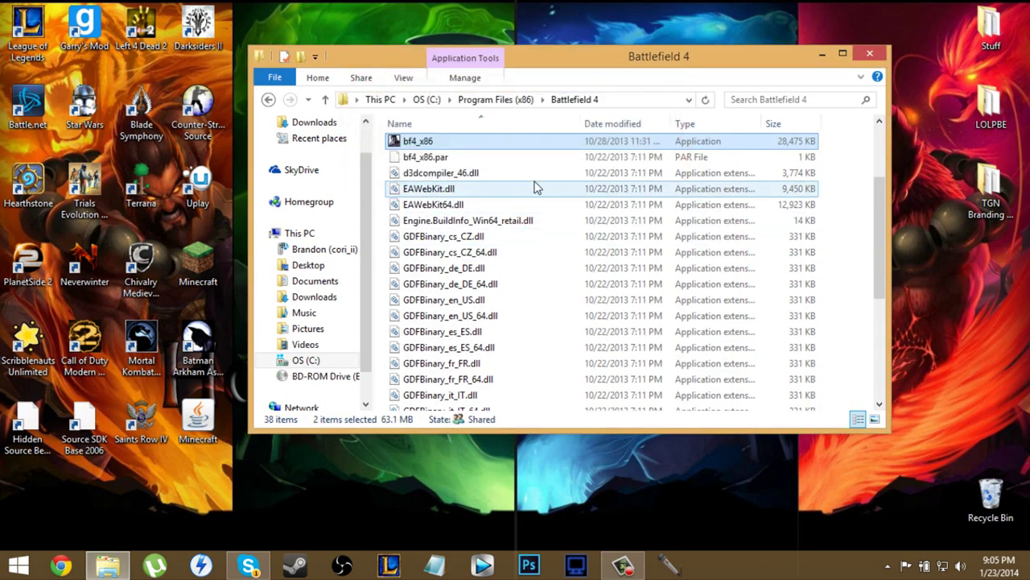
Send a shortcut to bf4 to the desktop and close the game folder window
{"action": "scroll", "coordinate": [684, 217], "scroll_direction": "up", "scroll_amount": 3}
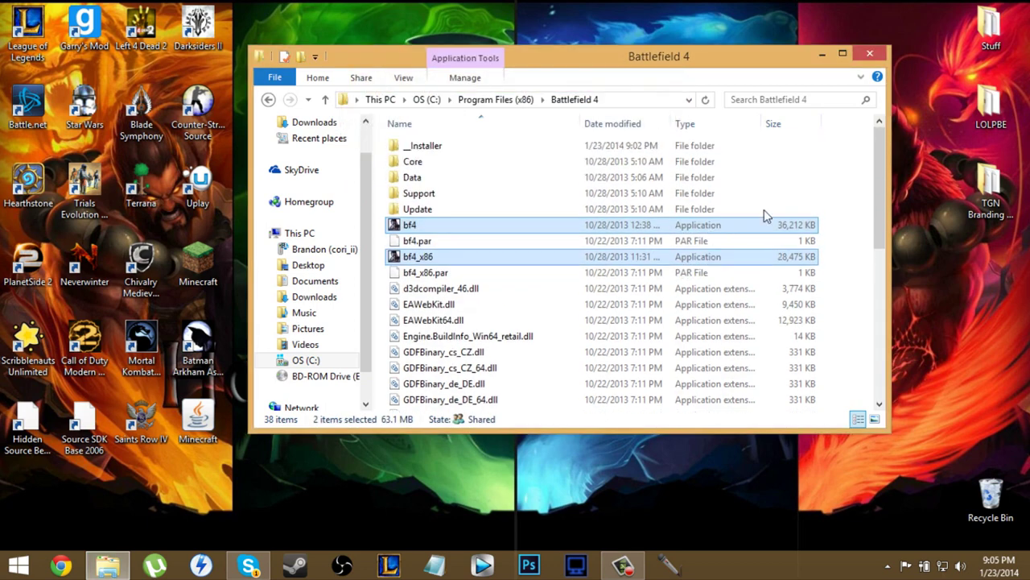
{"action": "left_click", "coordinate": [849, 233]}
{"action": "left_click_drag", "start_coordinate": [858, 225], "coordinate": [805, 228]}
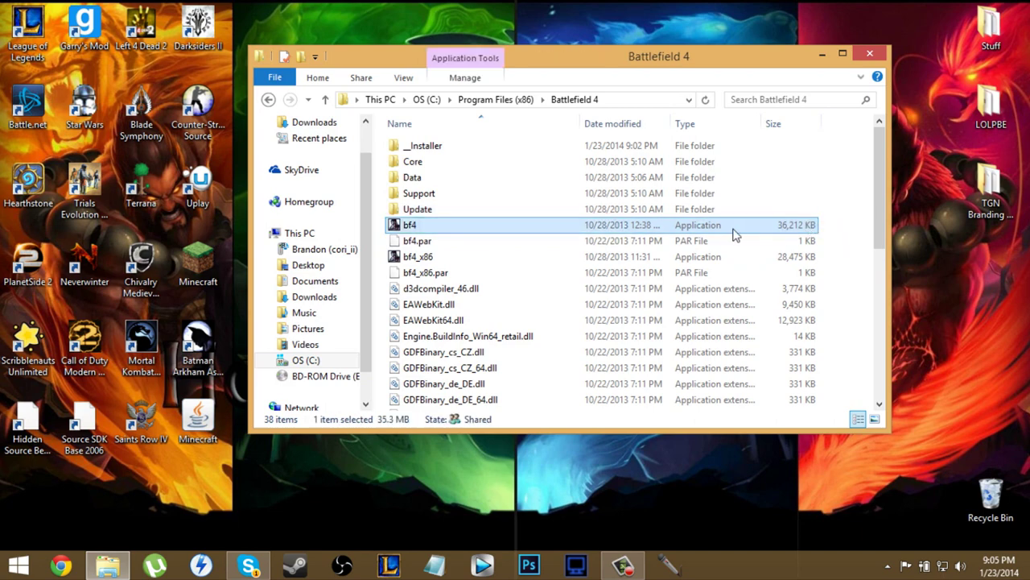
{"action": "right_click", "coordinate": [734, 237]}
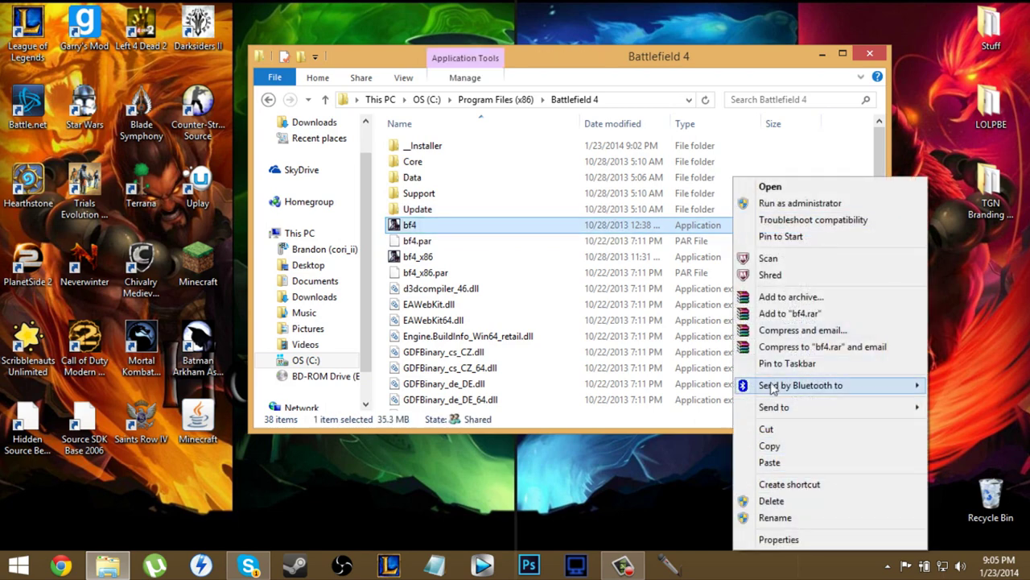
{"action": "mouse_move", "coordinate": [778, 408]}
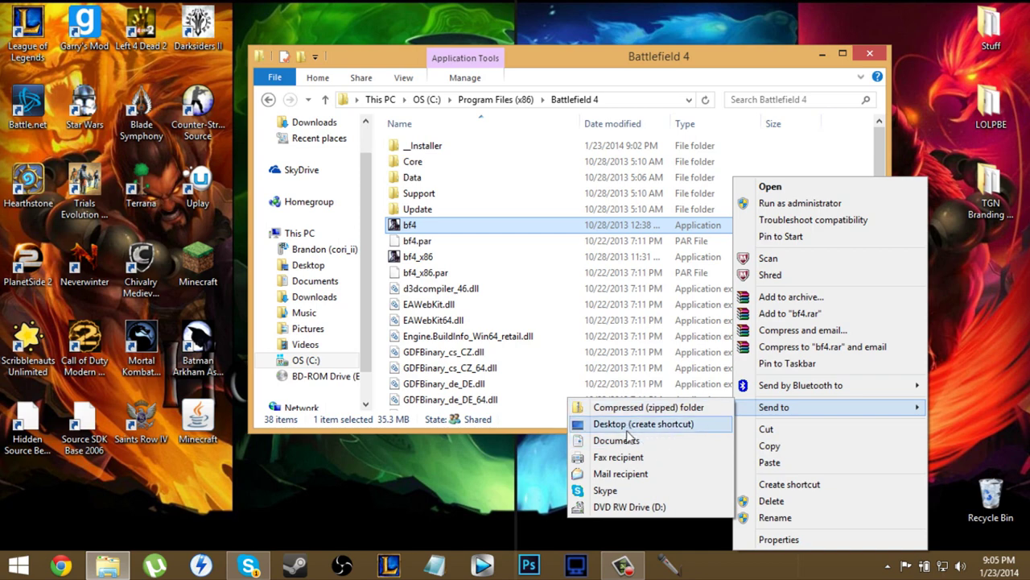
{"action": "left_click", "coordinate": [648, 424]}
{"action": "left_click", "coordinate": [881, 55]}
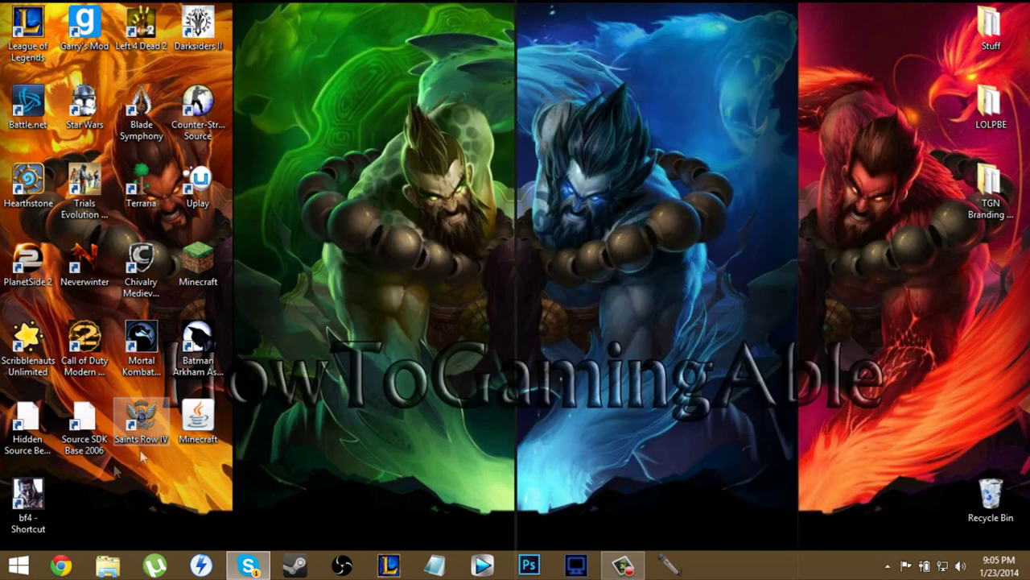
Rename the shortcut 'Battlefield 4', move it to the desktop centre, and launch it
{"action": "right_click", "coordinate": [37, 504]}
{"action": "key", "text": "m"}
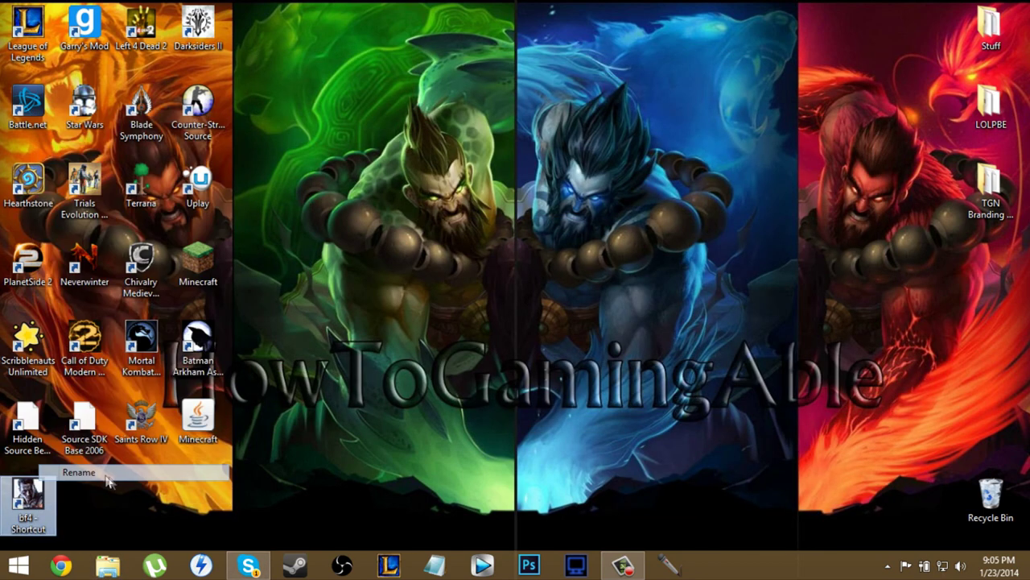
{"action": "type", "text": "B"}
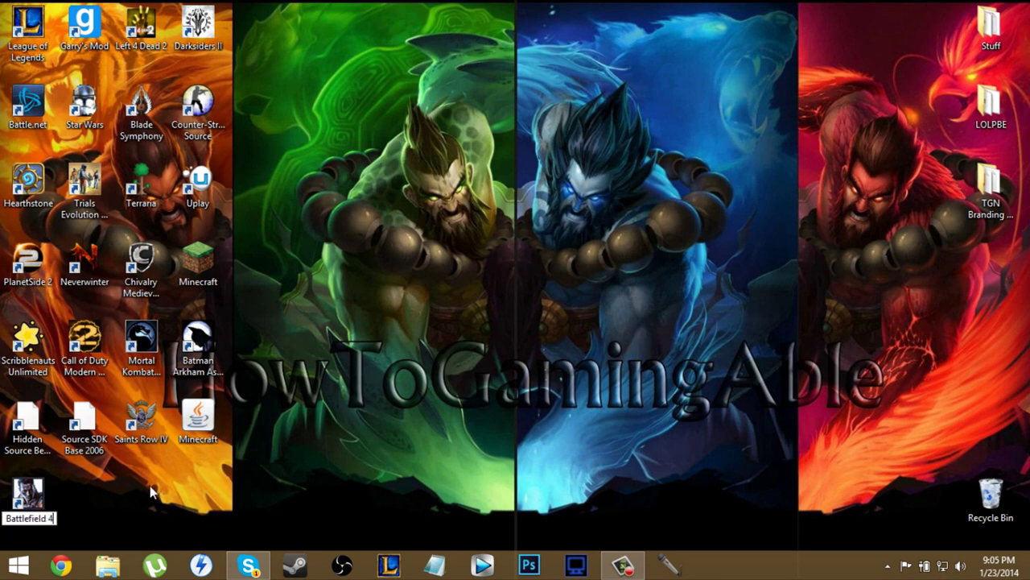
{"action": "type", "text": "attlefield 4"}
{"action": "key", "text": "Return"}
{"action": "left_click_drag", "start_coordinate": [33, 499], "coordinate": [378, 270]}
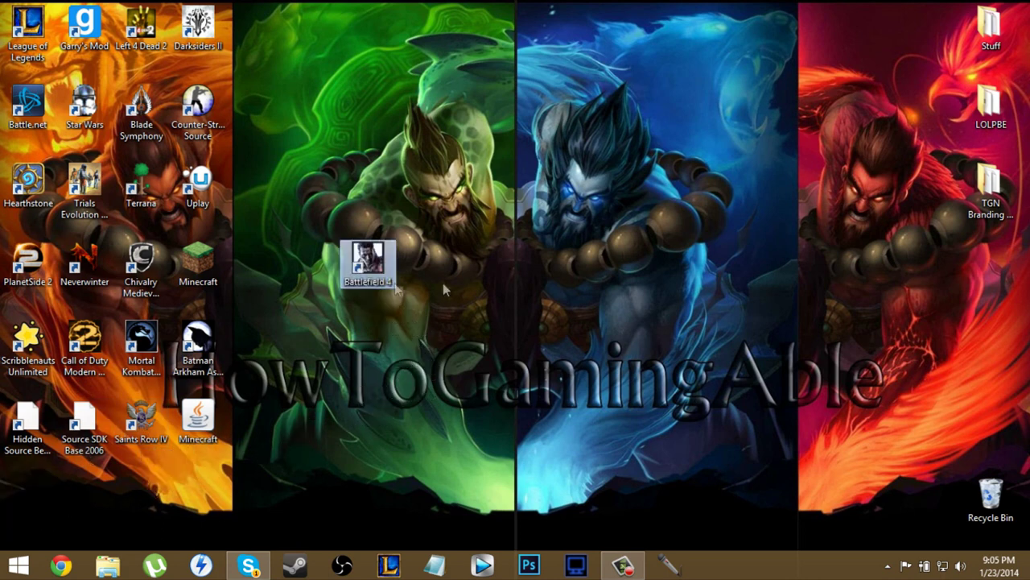
{"action": "left_click", "coordinate": [444, 290]}
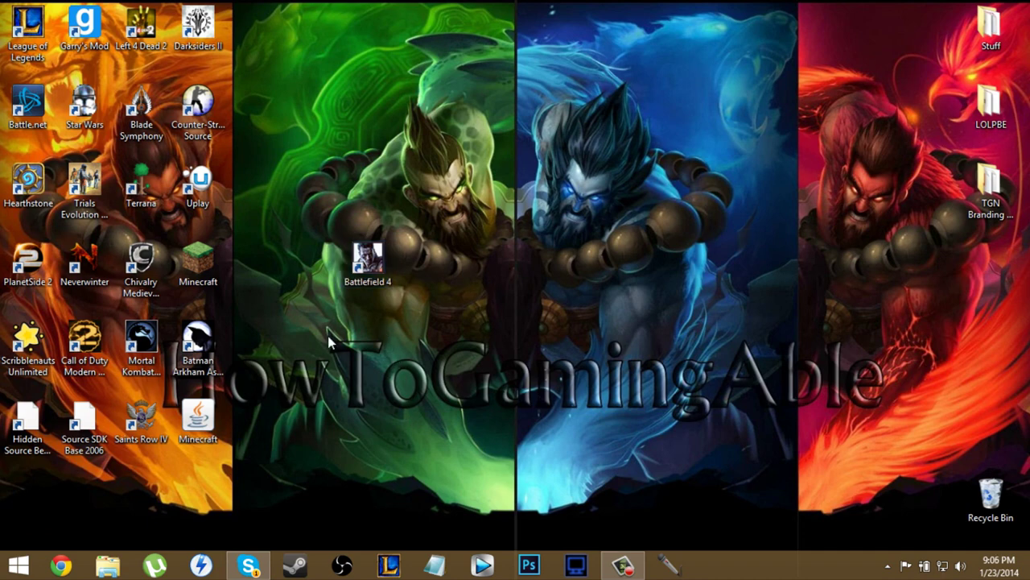
{"action": "double_click", "coordinate": [381, 270]}
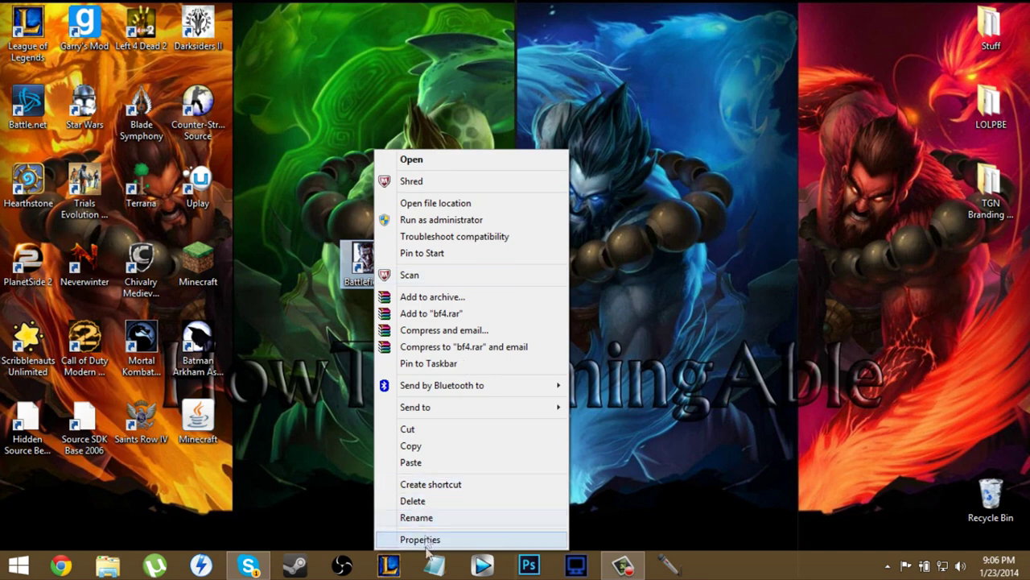
Set the Battlefield 4 desktop shortcut to Windows 8 compatibility mode and apply it
{"action": "left_click", "coordinate": [322, 216]}
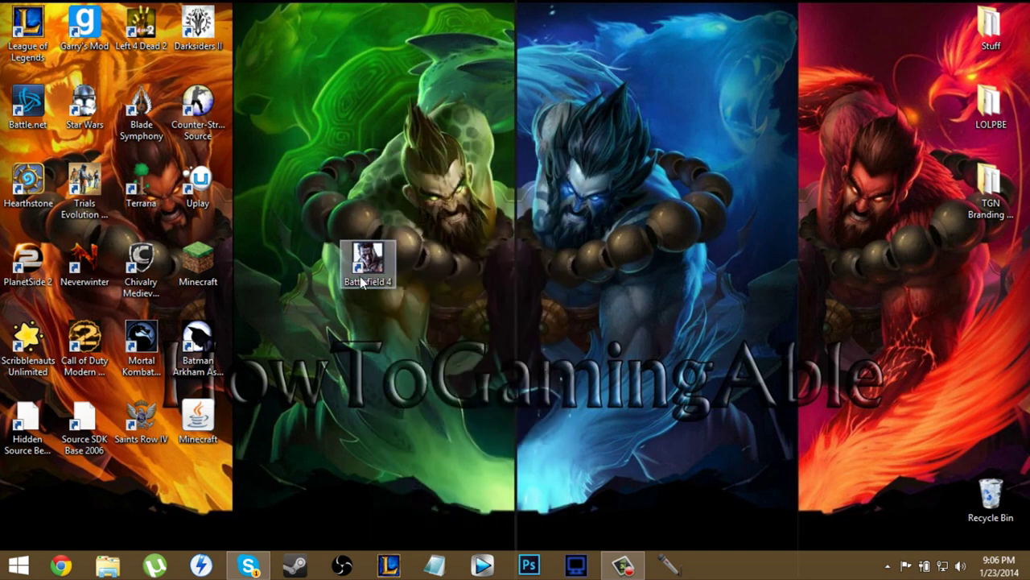
{"action": "right_click", "coordinate": [360, 275]}
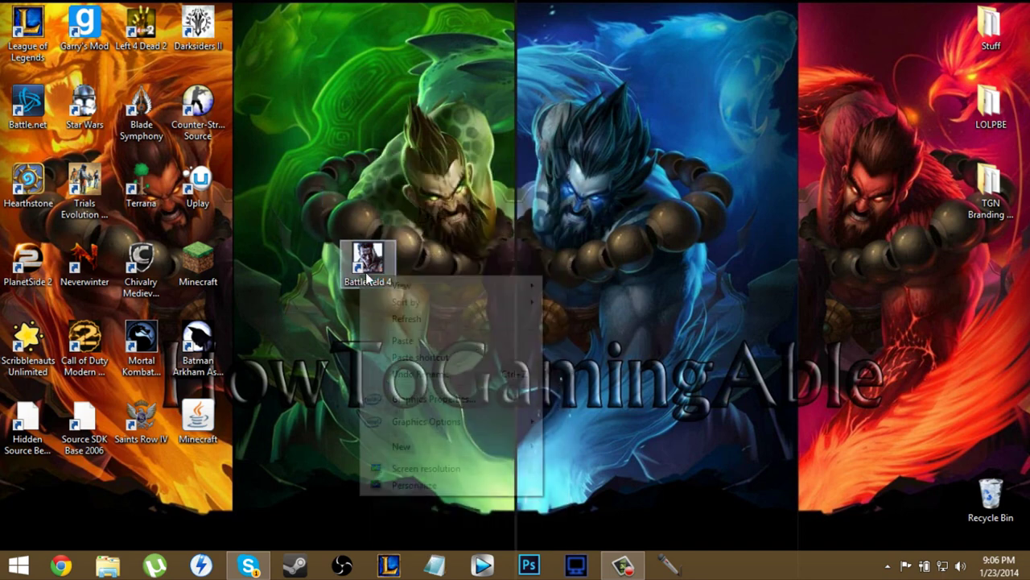
{"action": "left_click", "coordinate": [389, 258]}
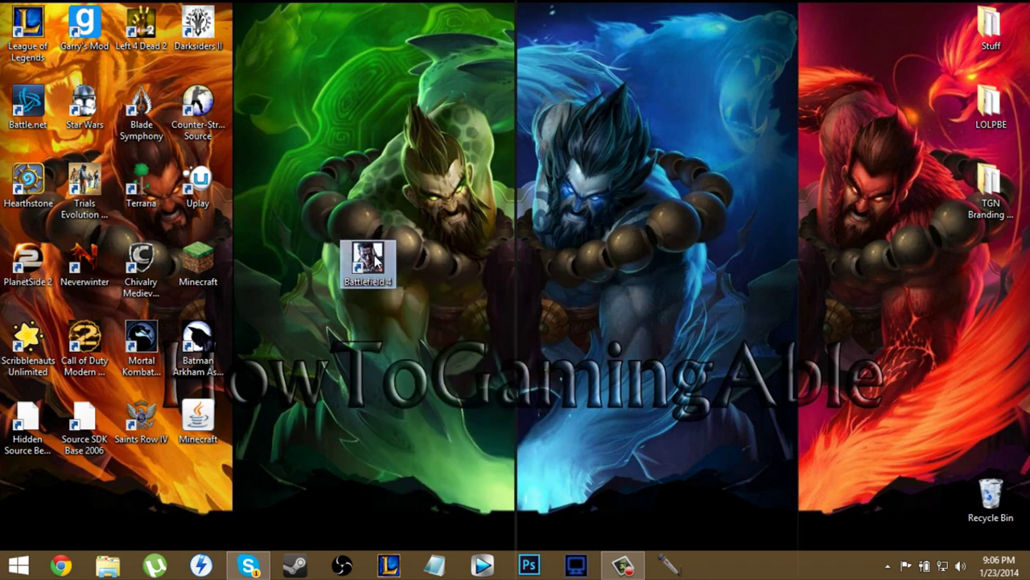
{"action": "right_click", "coordinate": [375, 258]}
{"action": "left_click", "coordinate": [421, 538]}
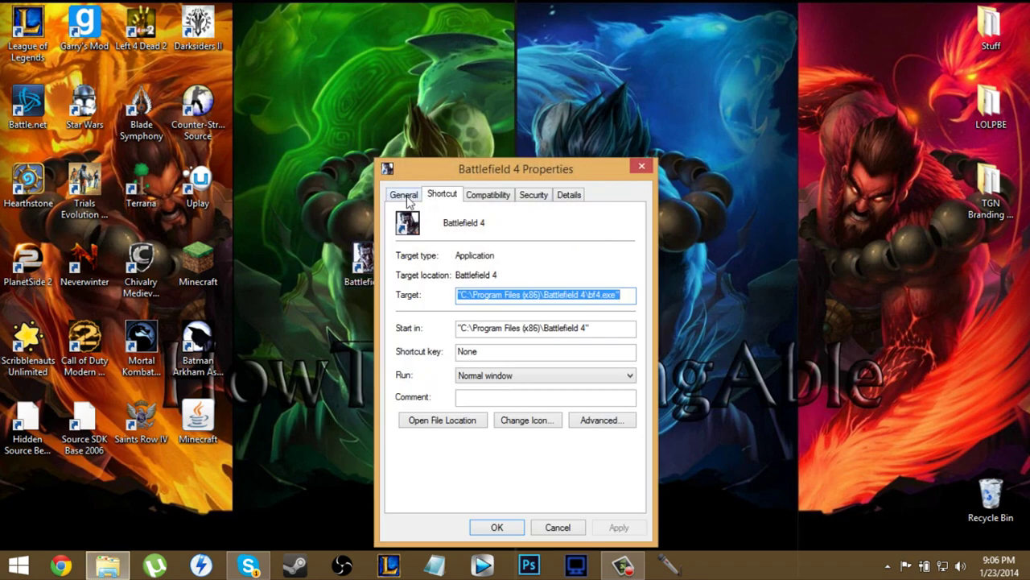
{"action": "left_click", "coordinate": [404, 196]}
{"action": "left_click", "coordinate": [489, 195]}
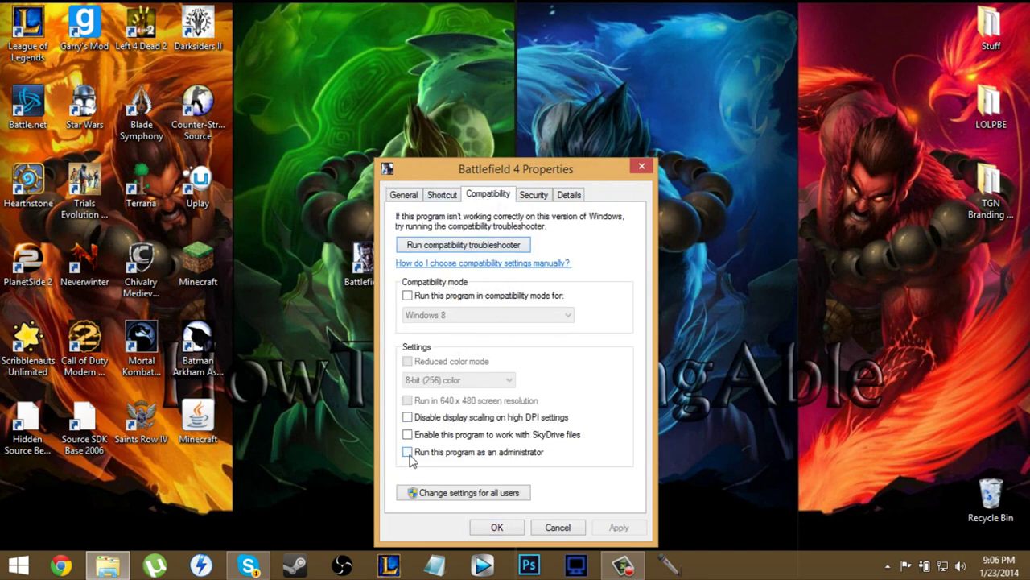
{"action": "left_click", "coordinate": [408, 296]}
{"action": "left_click", "coordinate": [475, 318]}
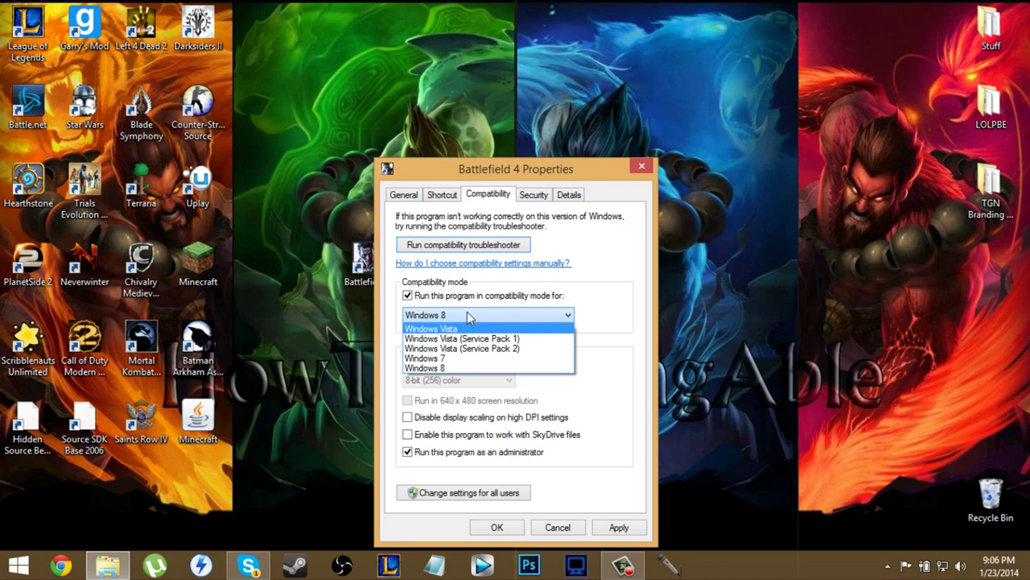
{"action": "left_click", "coordinate": [449, 368]}
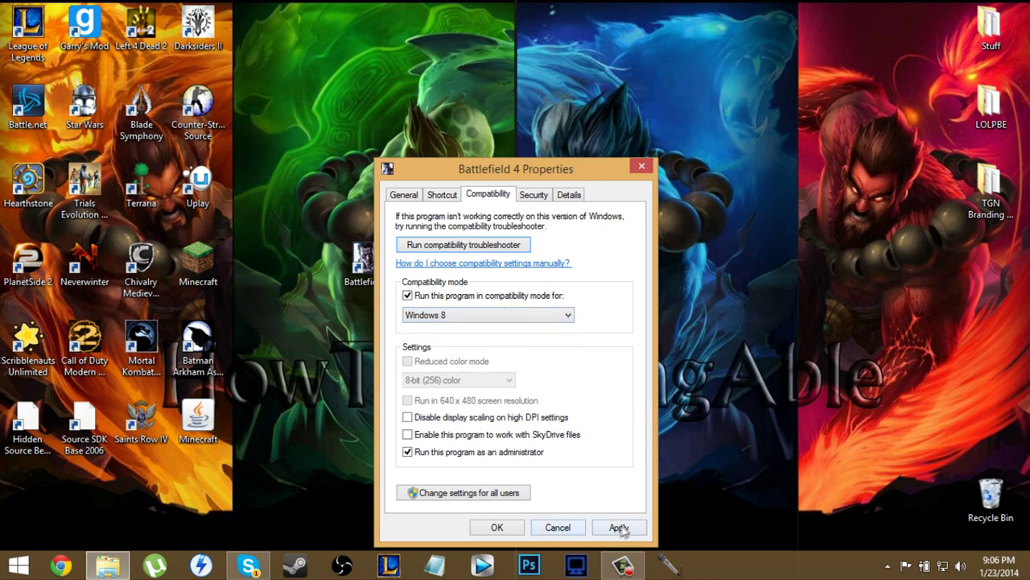
{"action": "left_click", "coordinate": [498, 527]}
Move the Battlefield 4 shortcut into the left icon column of the desktop
{"action": "left_click_drag", "start_coordinate": [618, 110], "coordinate": [314, 384]}
{"action": "left_click_drag", "start_coordinate": [543, 182], "coordinate": [302, 376]}
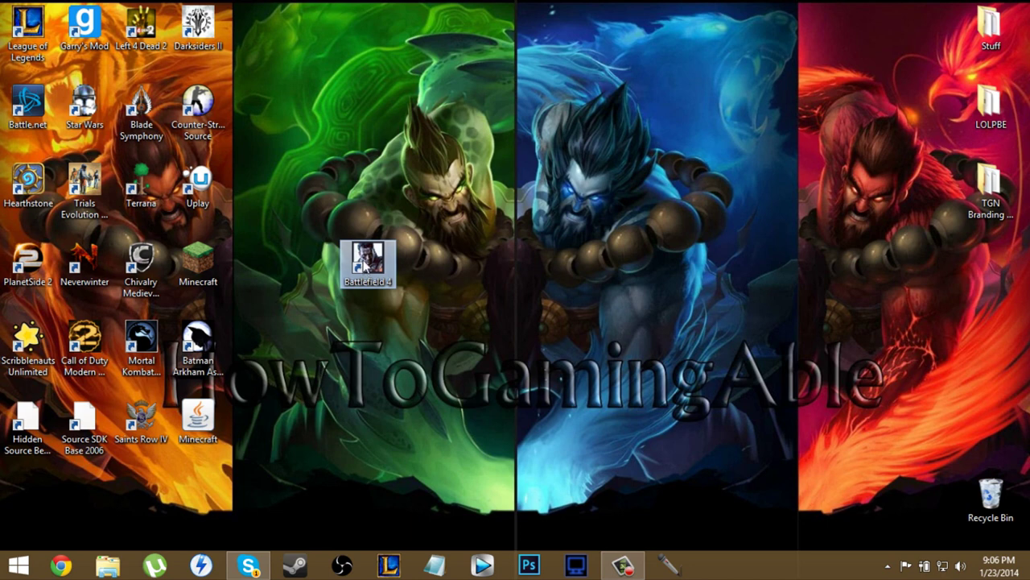
{"action": "left_click_drag", "start_coordinate": [368, 262], "coordinate": [28, 493]}
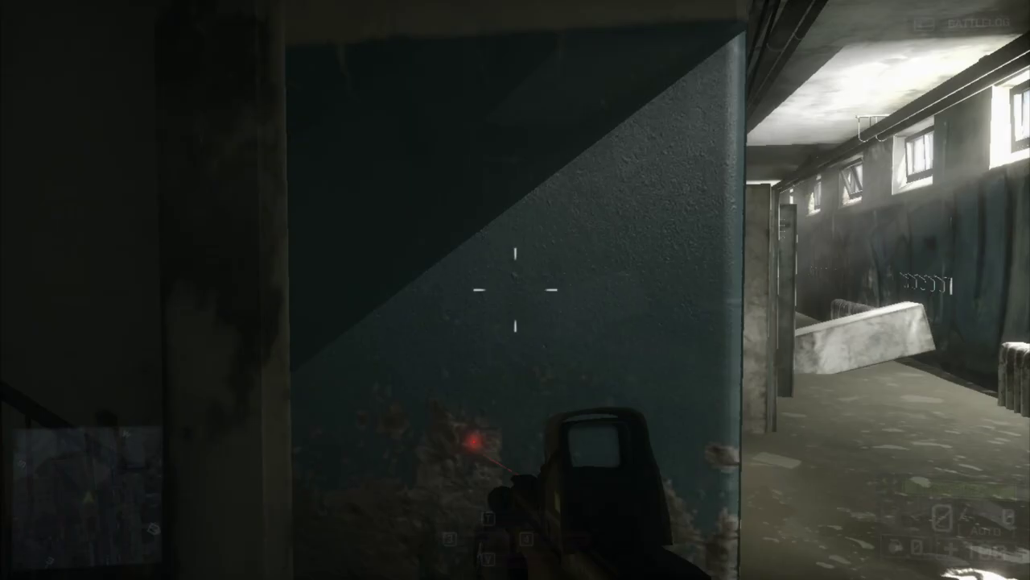
Walk the soldier through the mural corridor and into the long locker corridor
{"action": "key", "text": "w"}
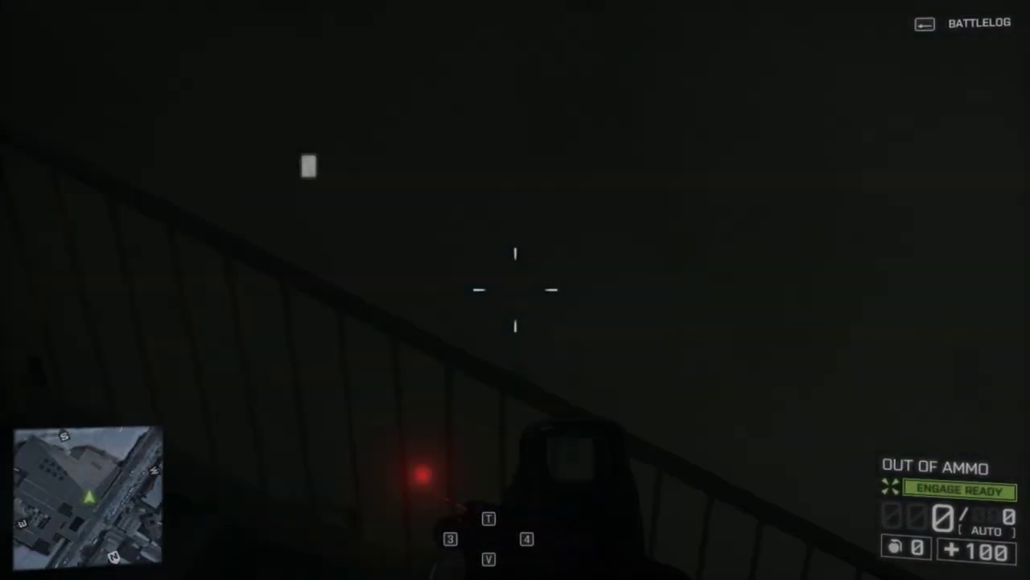
{"action": "key", "text": "w"}
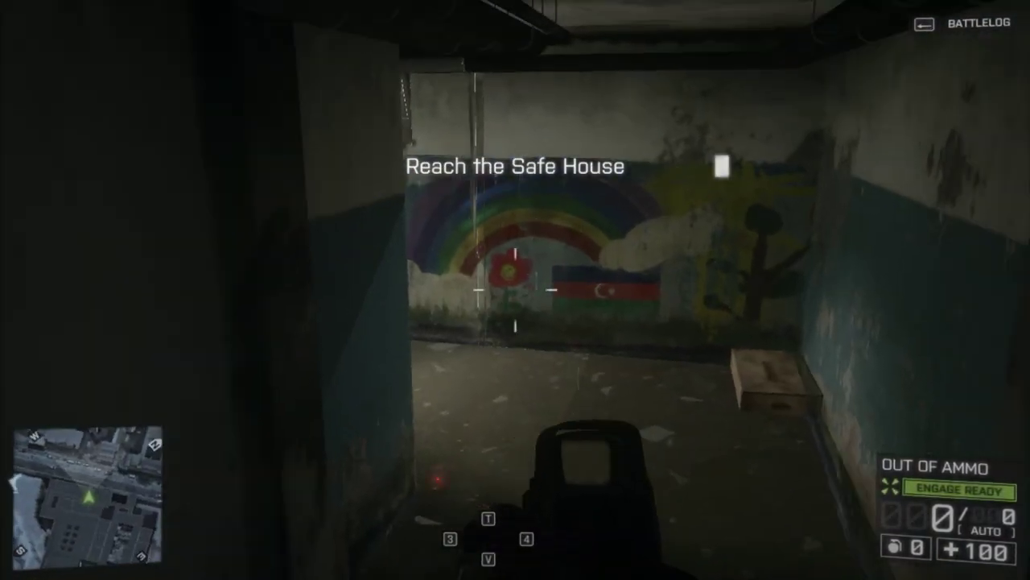
{"action": "key", "text": "w"}
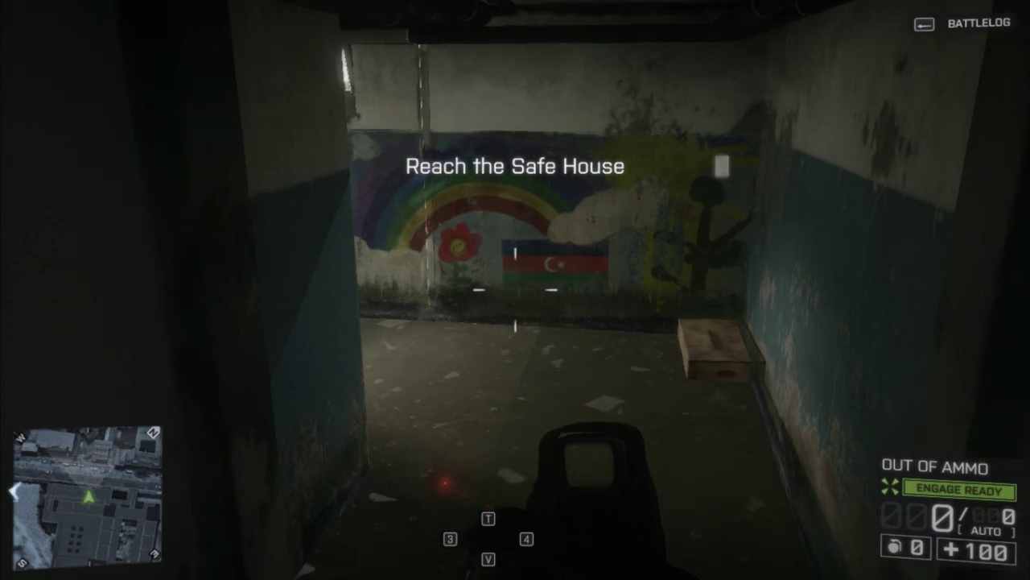
{"action": "key", "text": "w"}
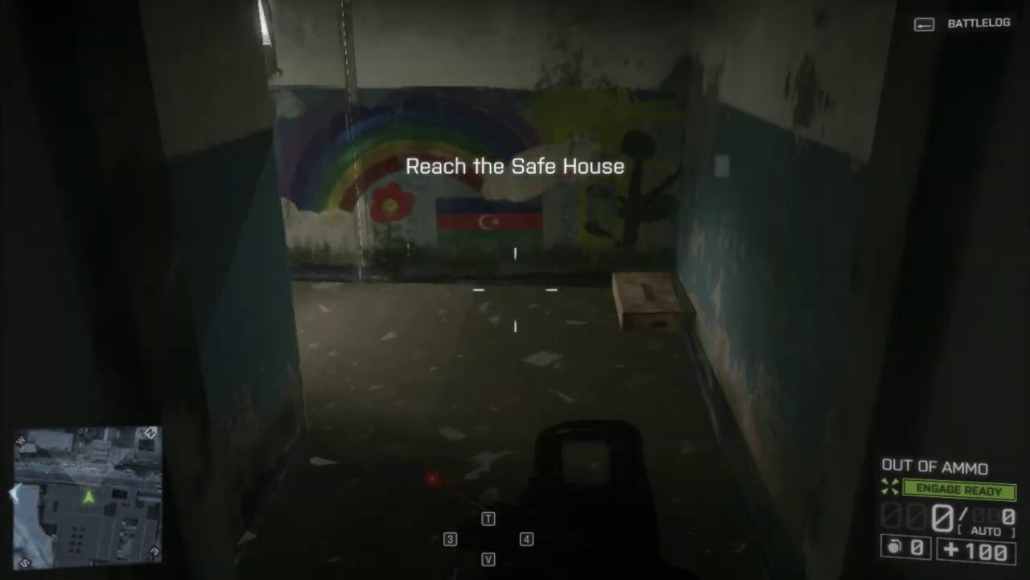
{"action": "key", "text": "w"}
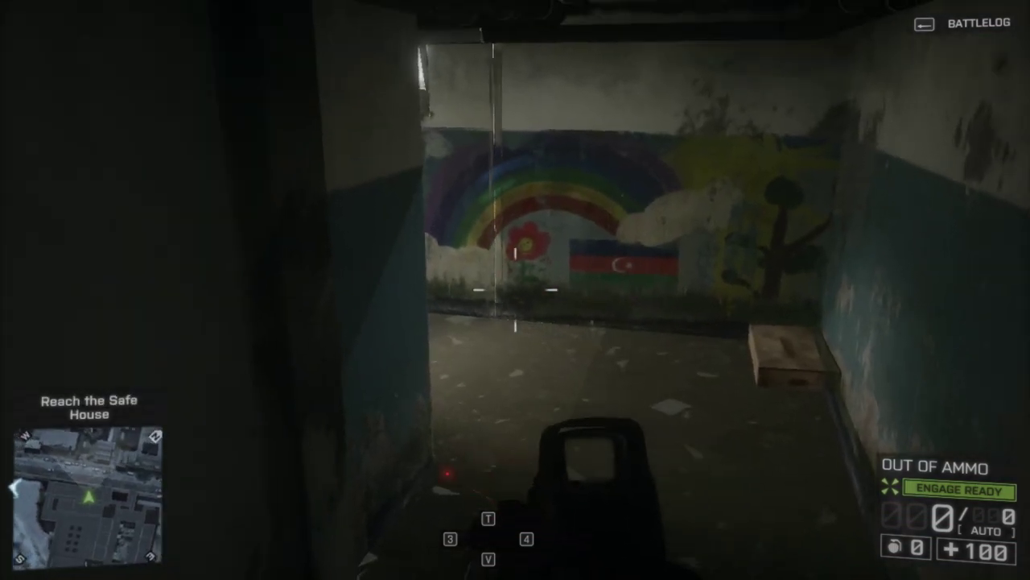
{"action": "key", "text": "w"}
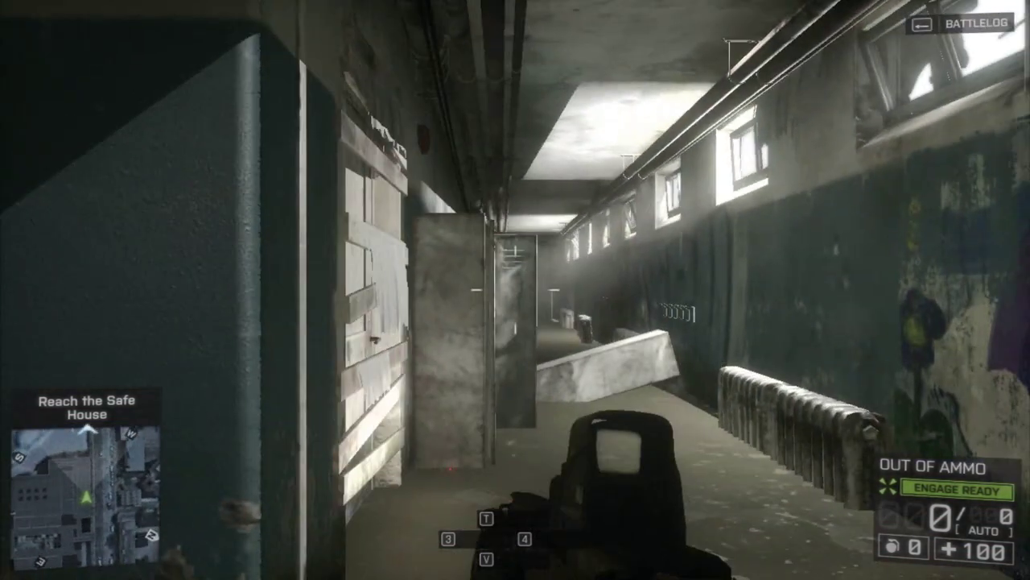
Go through the dark stairwell, down the stairs, and up to the rainbow mural wall
{"action": "key", "text": "w"}
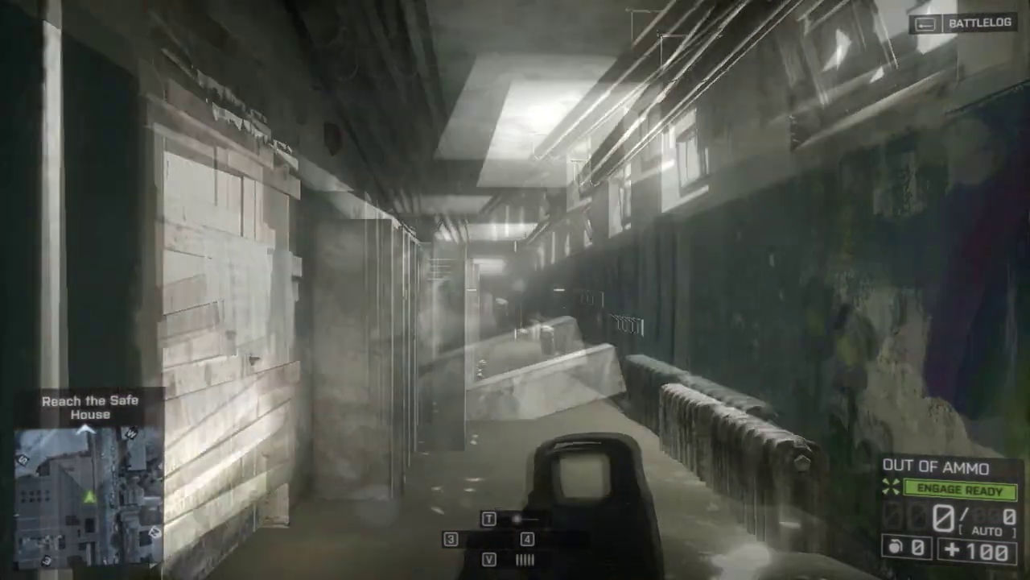
{"action": "key", "text": "w"}
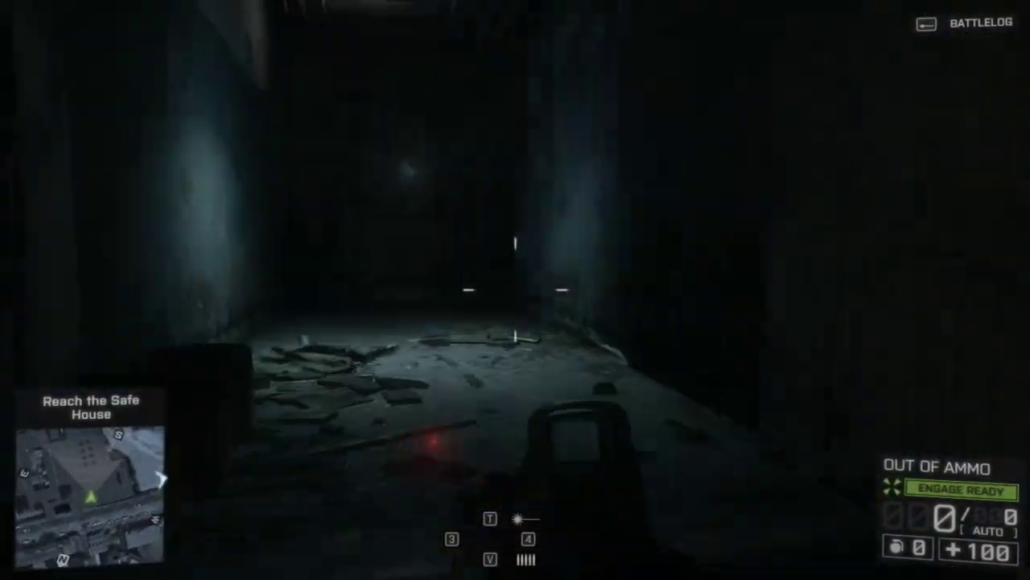
{"action": "key", "text": "w"}
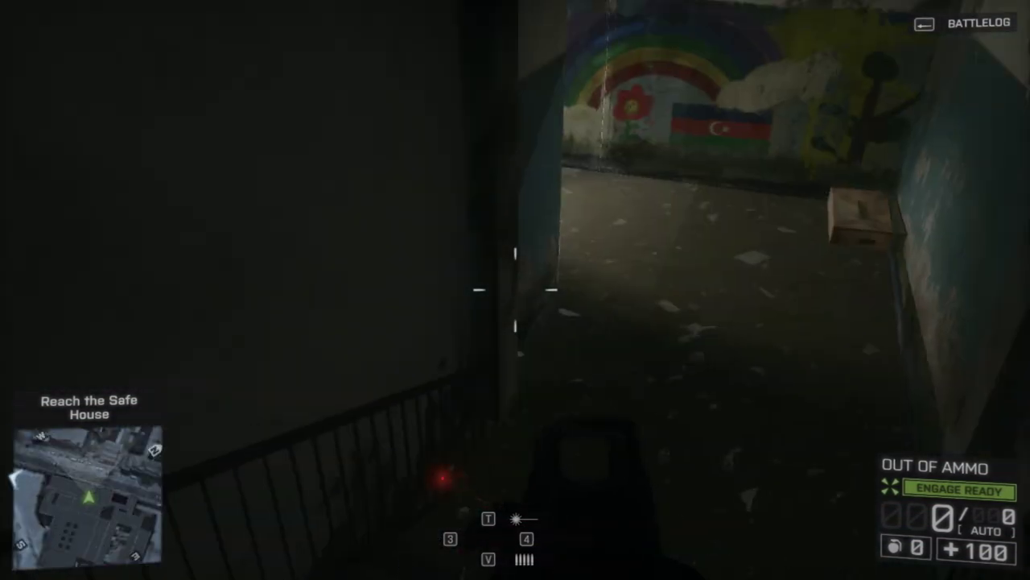
{"action": "key", "text": "w"}
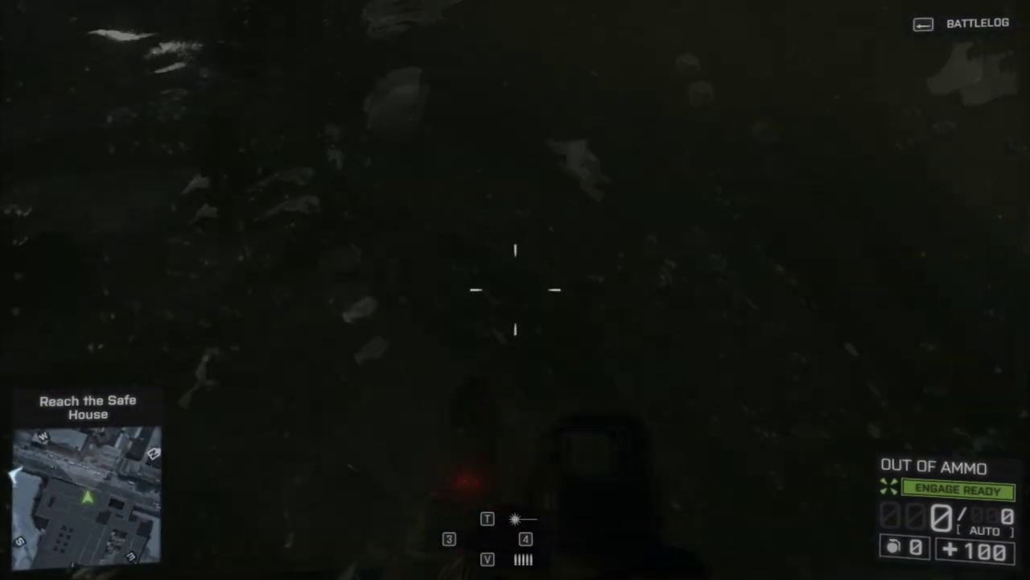
{"action": "key", "text": "w"}
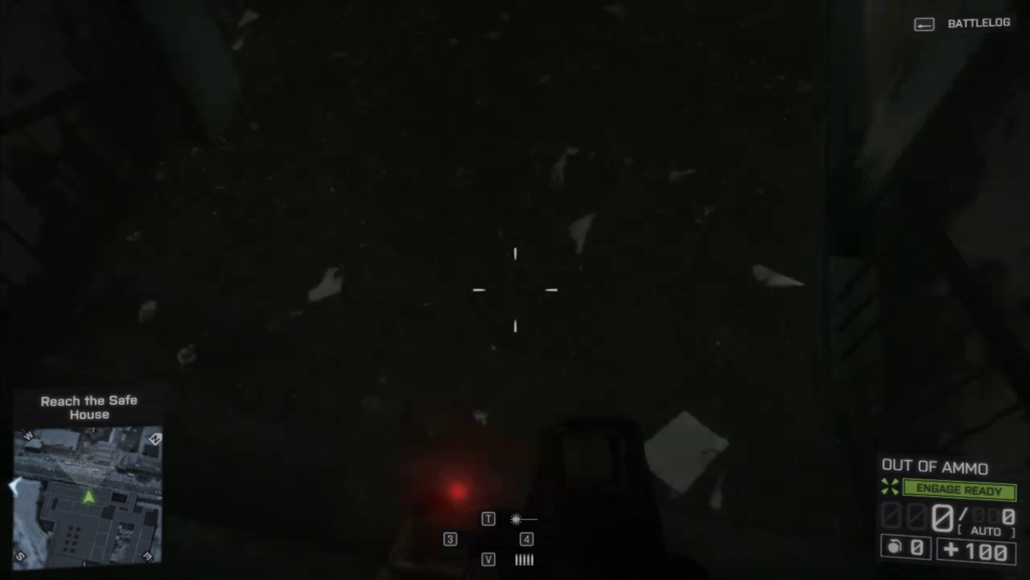
{"action": "key", "text": "w"}
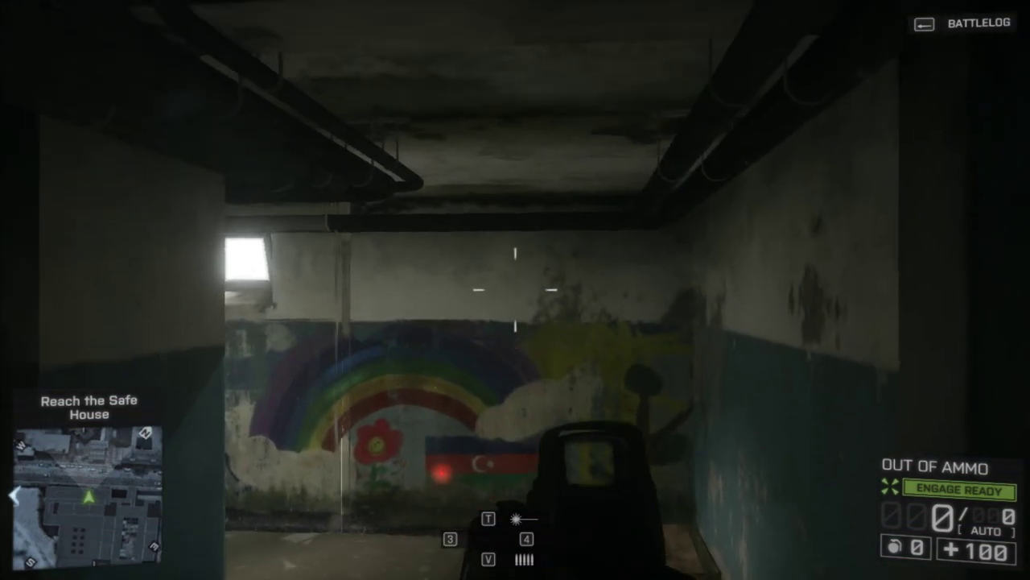